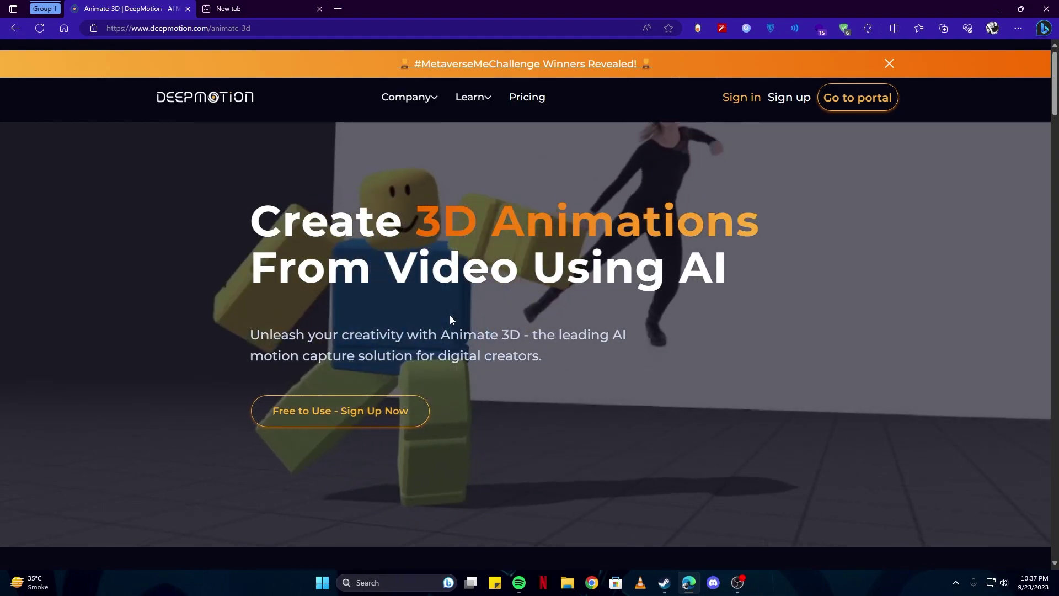
- Look over the Animate 3D landing page and examine the fields of the freemium account sign-up form
scroll(450, 319, down, 5)
scroll(450, 318, down, 5)
scroll(447, 322, up, 10)
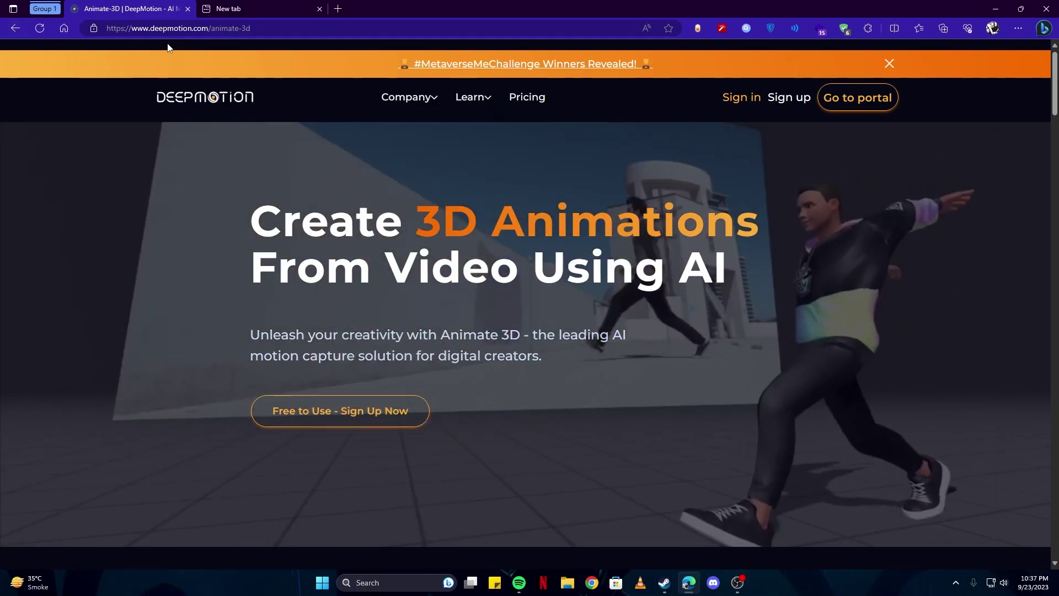
click(779, 100)
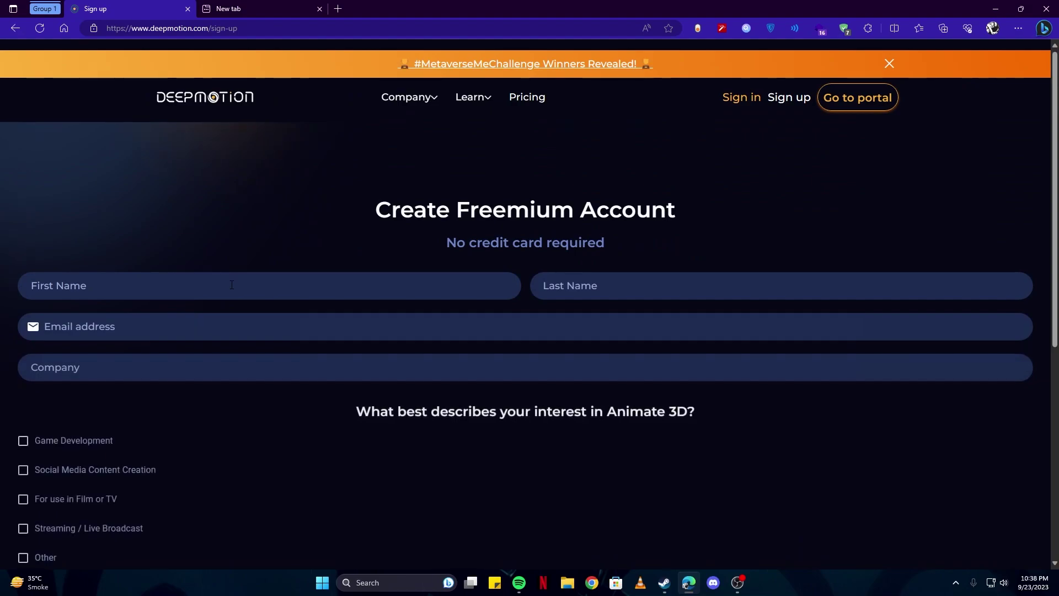
scroll(309, 309, down, 3)
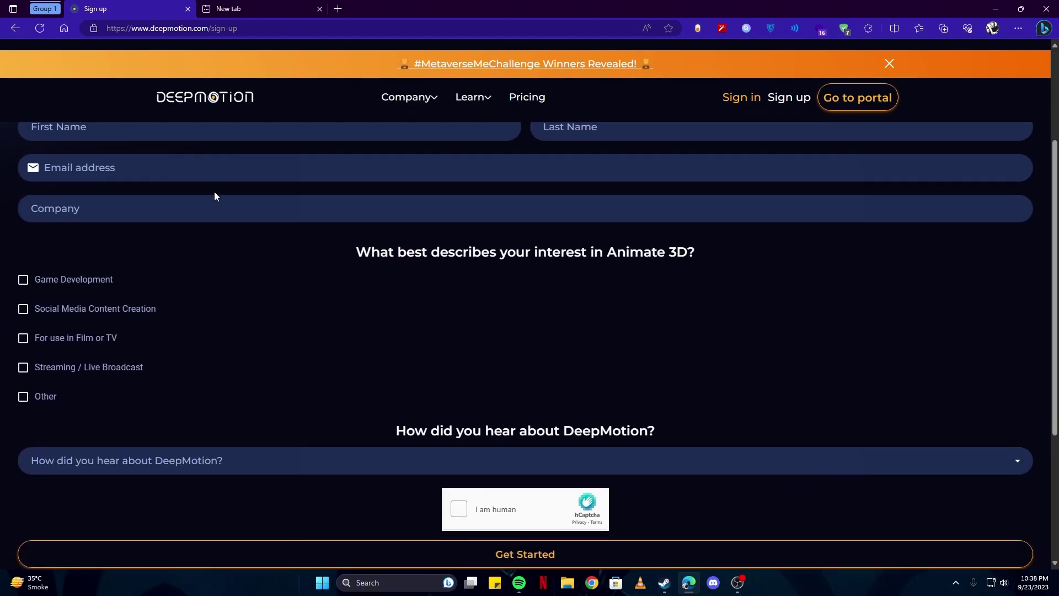
scroll(220, 253, down, 1)
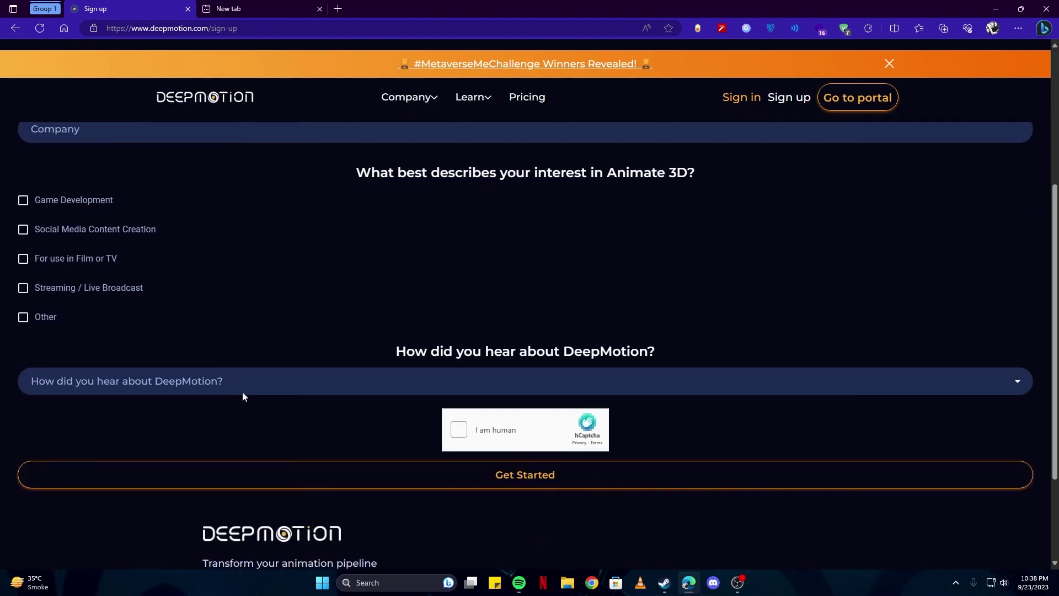
scroll(242, 395, down, 2)
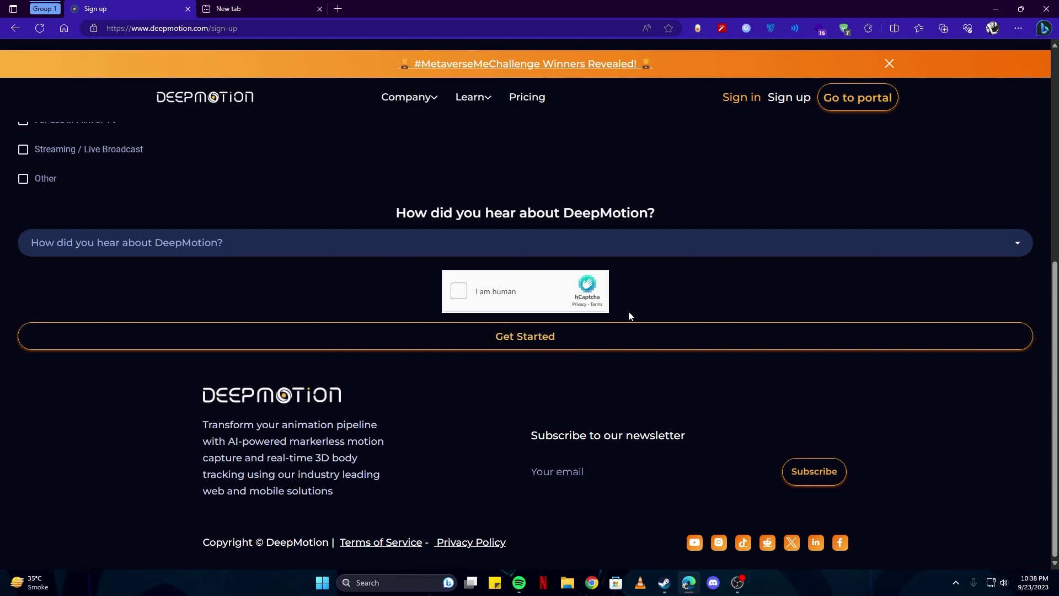
- Sign in to the DeepMotion portal with the existing account and open Animate 3D from the dashboard
click(741, 99)
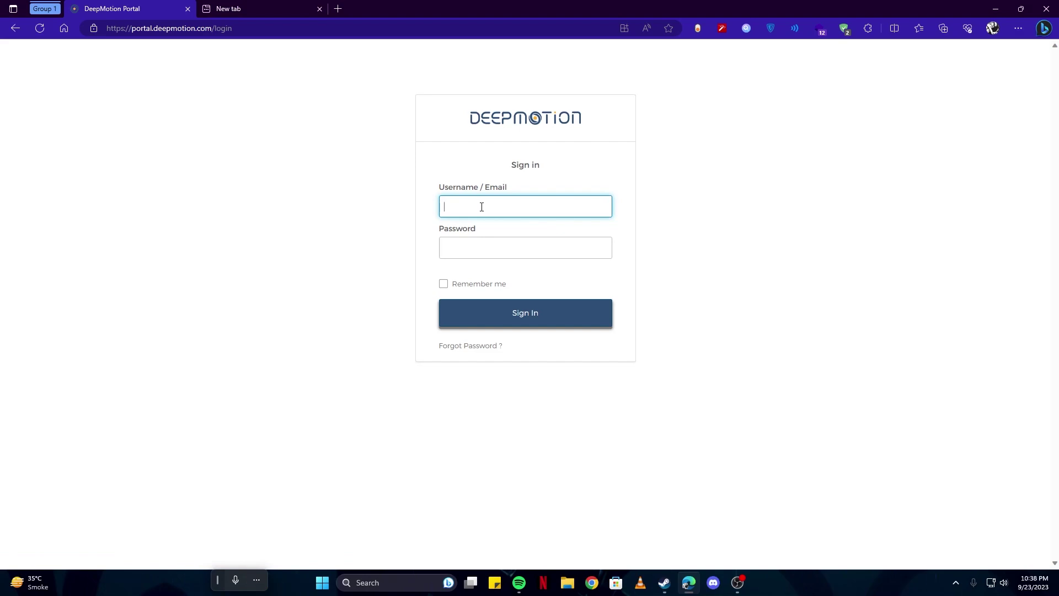
click(481, 207)
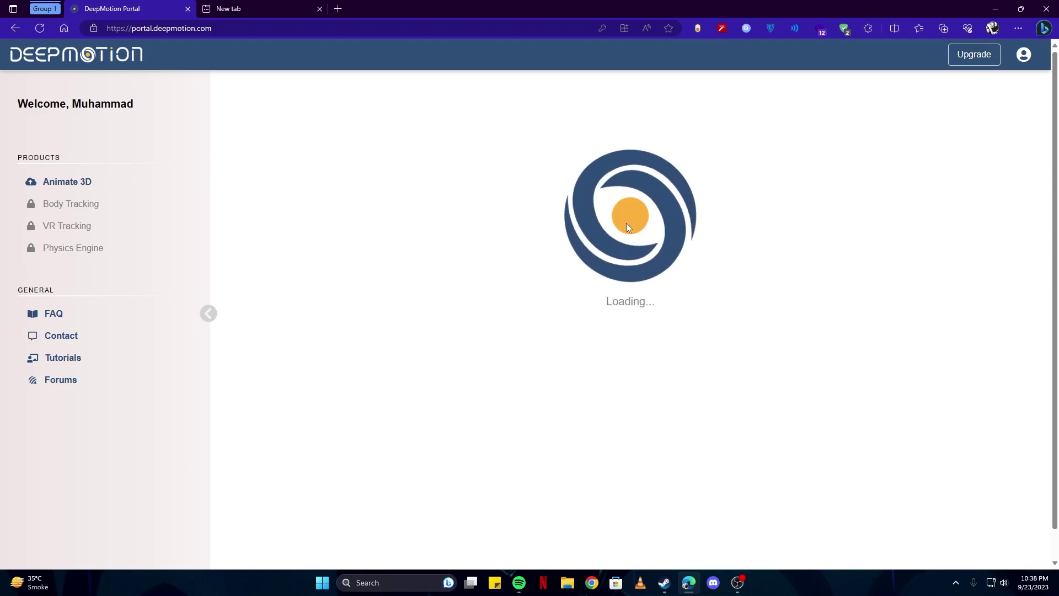
scroll(524, 274, down, 1)
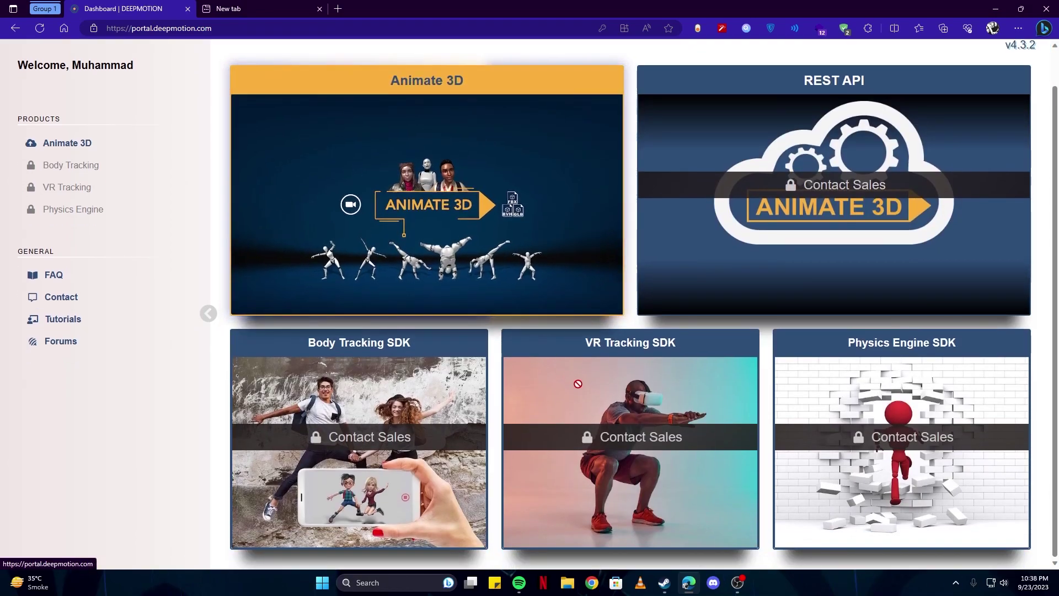
scroll(665, 339, up, 1)
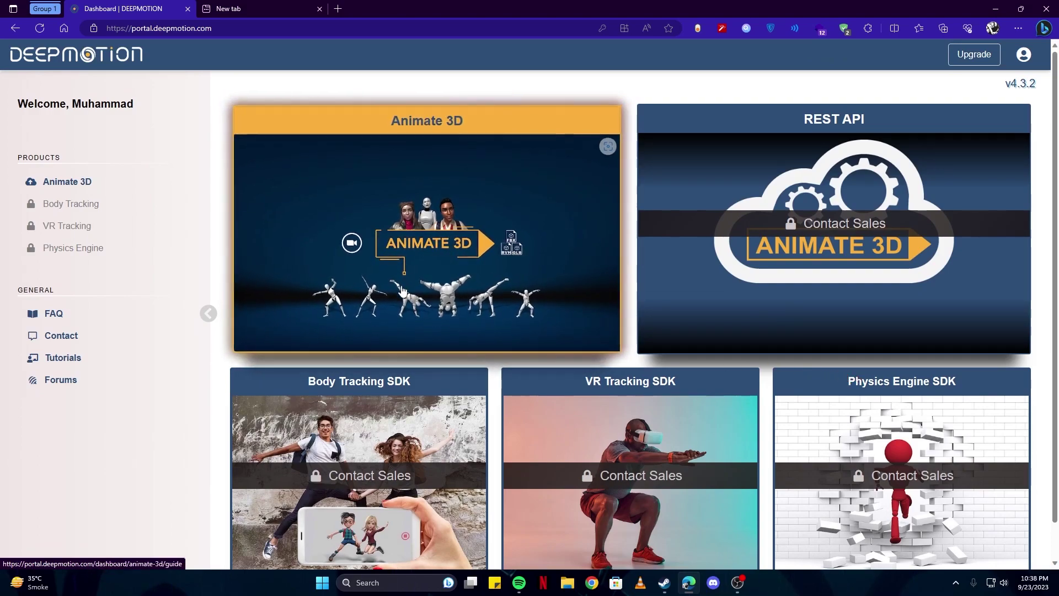
click(427, 215)
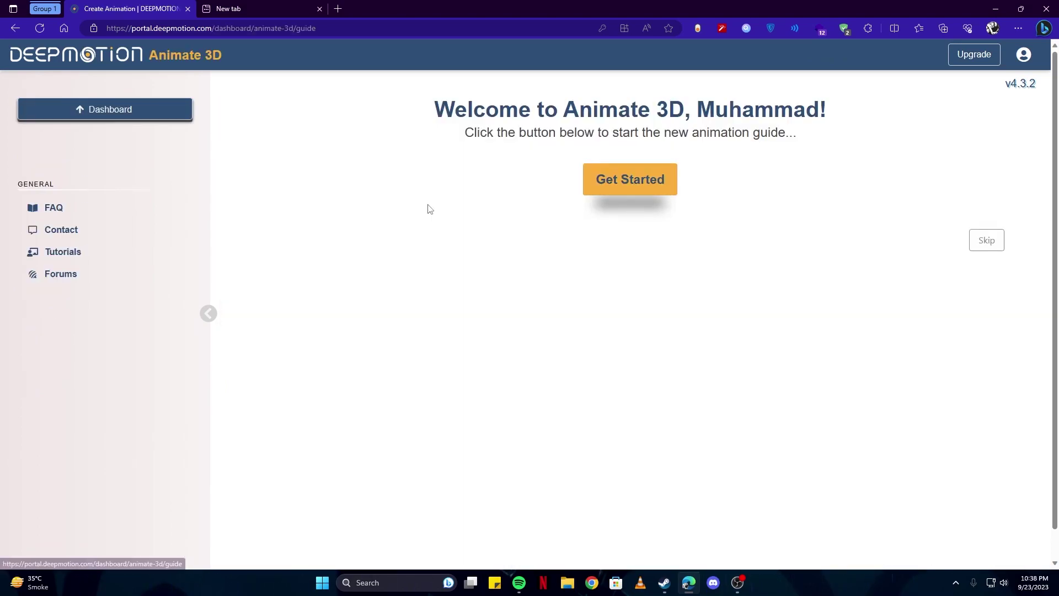
- Start the new animation guide, look through its capture guidelines, and skip ahead to the animation creation page
click(624, 191)
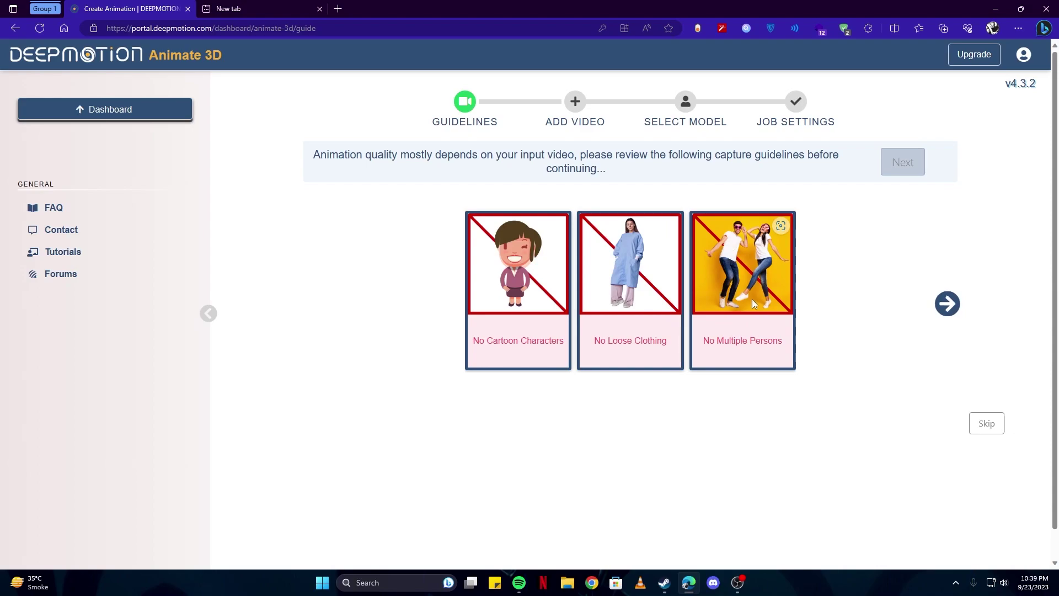
click(947, 307)
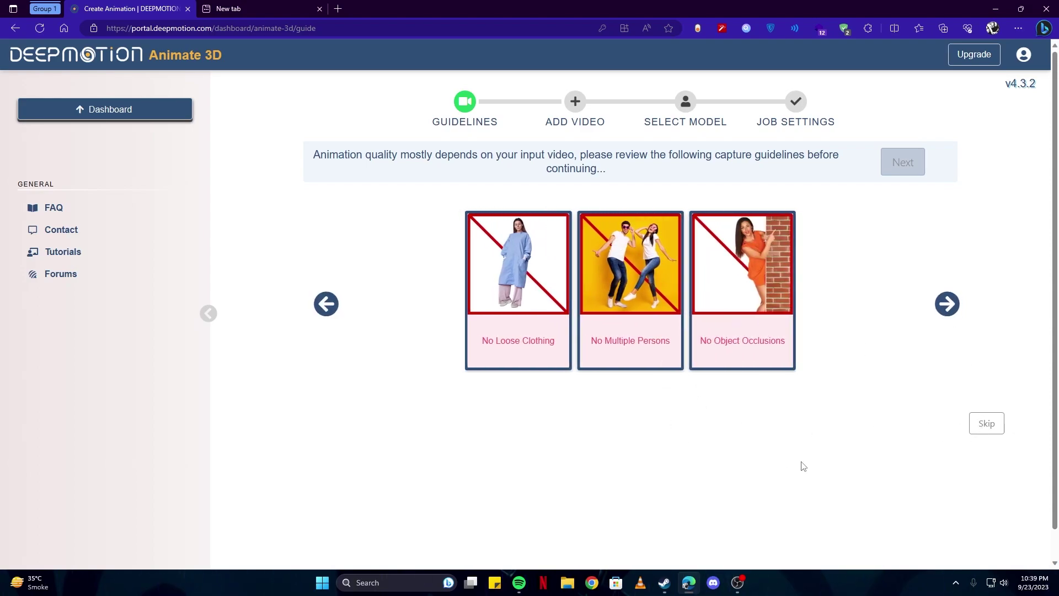
mouse_move(776, 299)
click(986, 423)
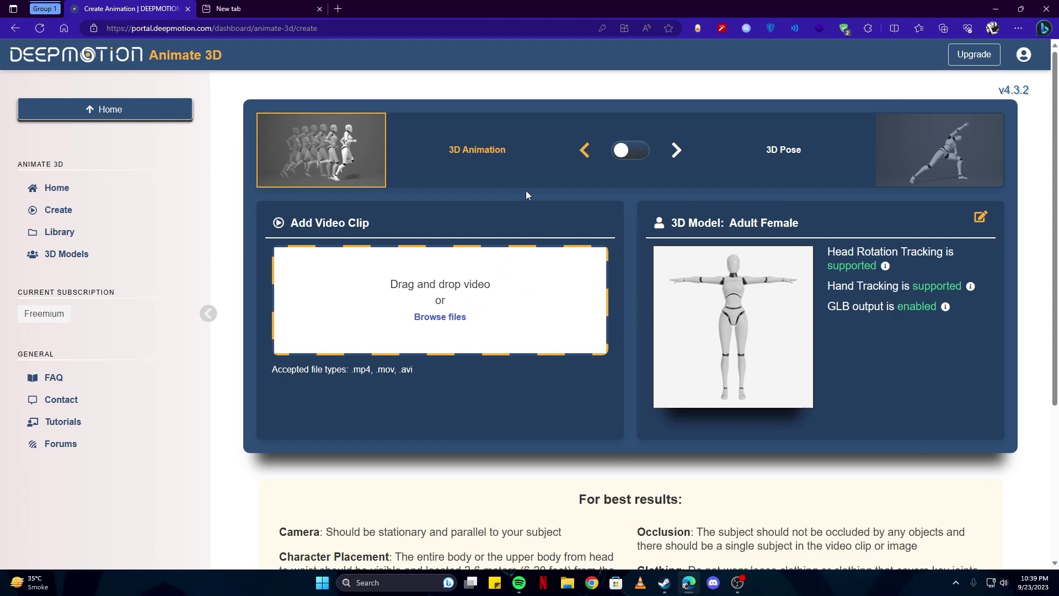
- View the 3D Pose mode with its image input and return to 3D Animation mode
click(638, 157)
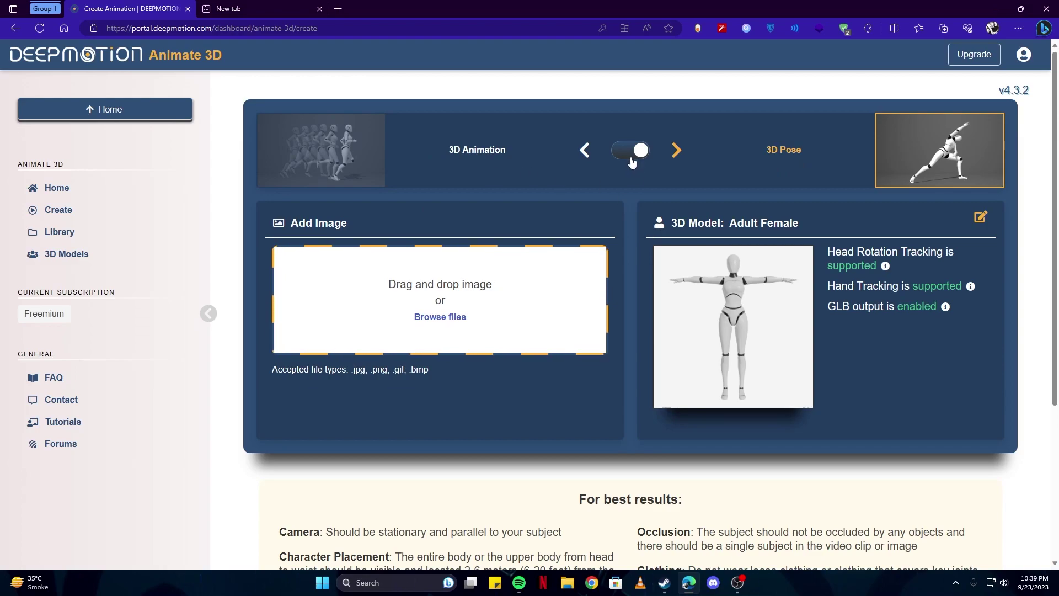
click(487, 168)
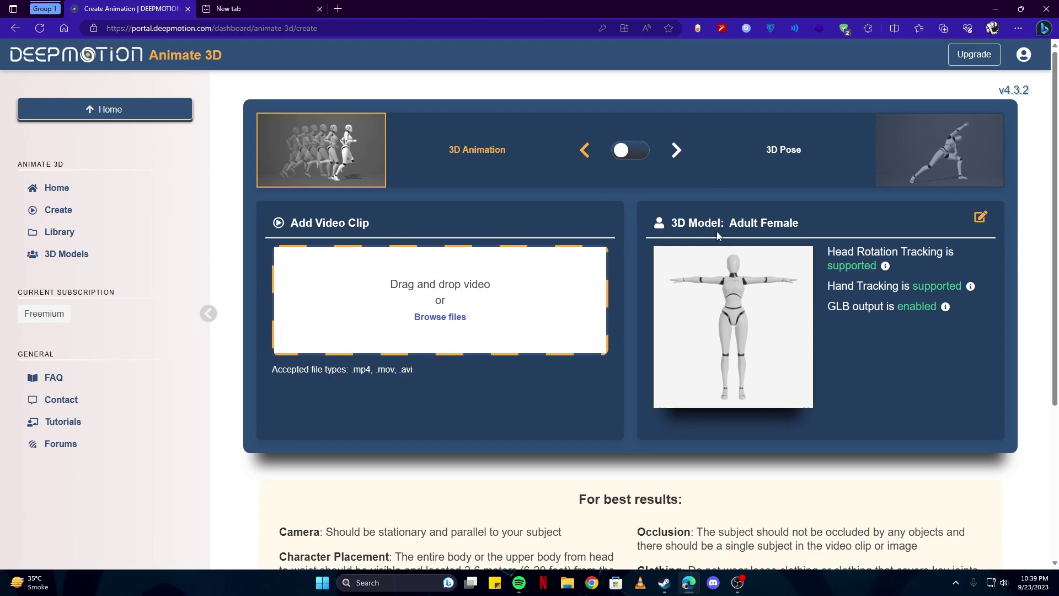
mouse_move(718, 275)
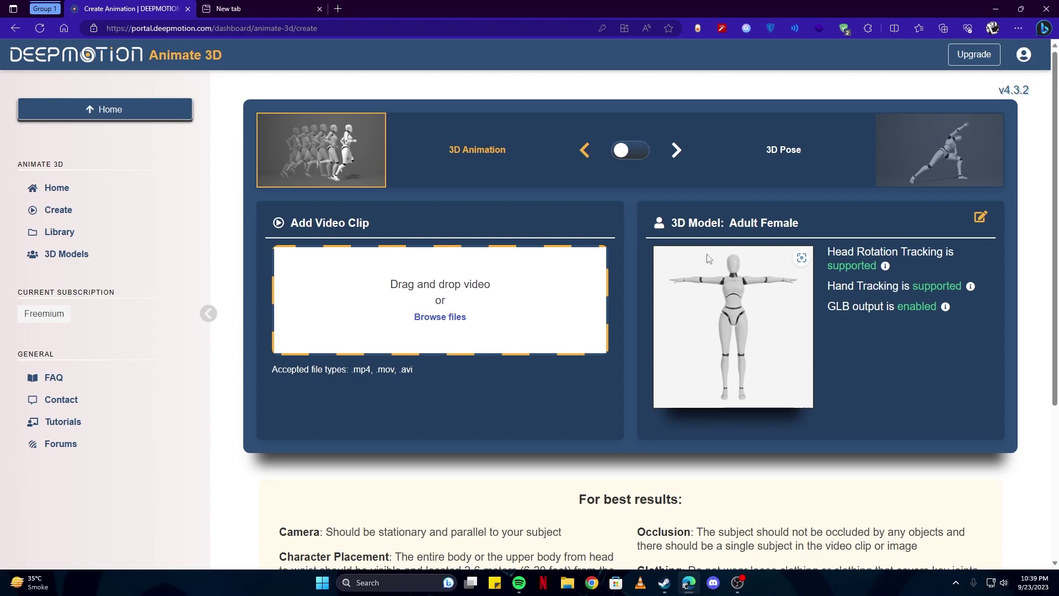
- Start a Ready Player Me stylized avatar from the 3D models page with the Feminine body type and no photo
click(59, 264)
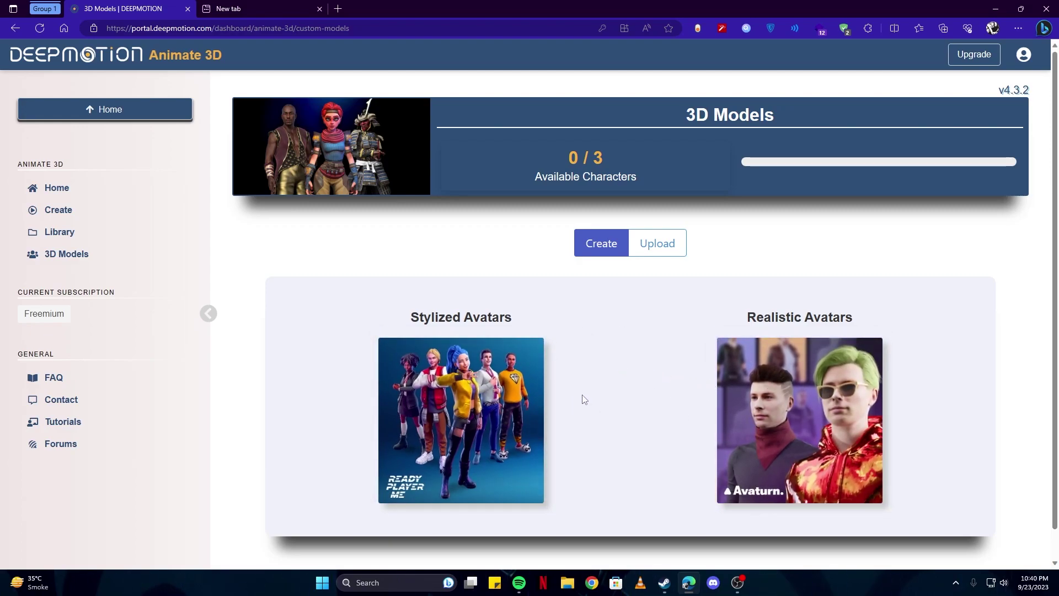
scroll(584, 399, down, 1)
click(477, 393)
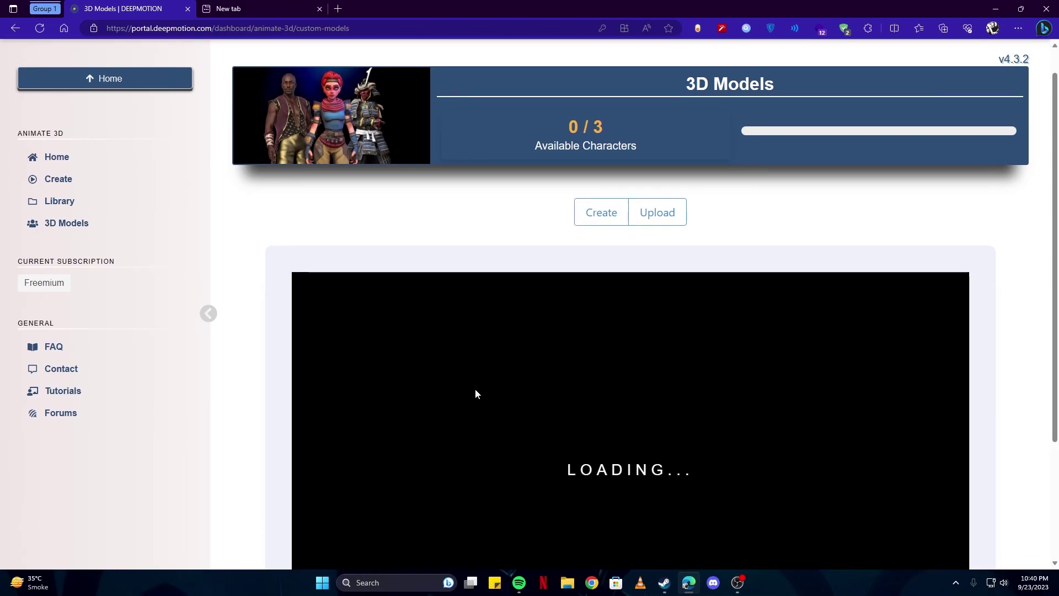
scroll(475, 389, down, 3)
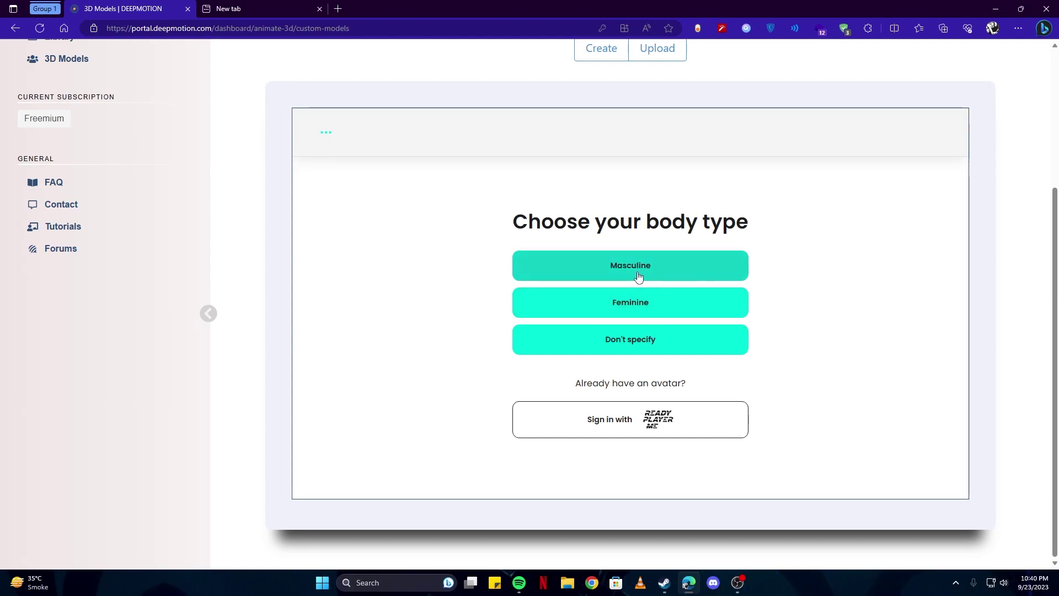
click(643, 310)
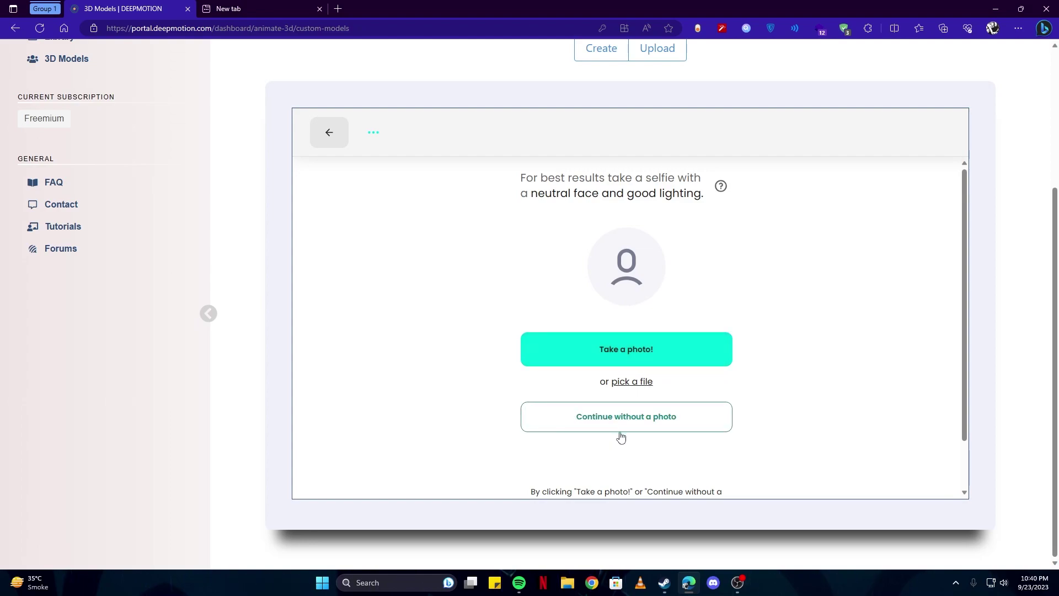
click(651, 432)
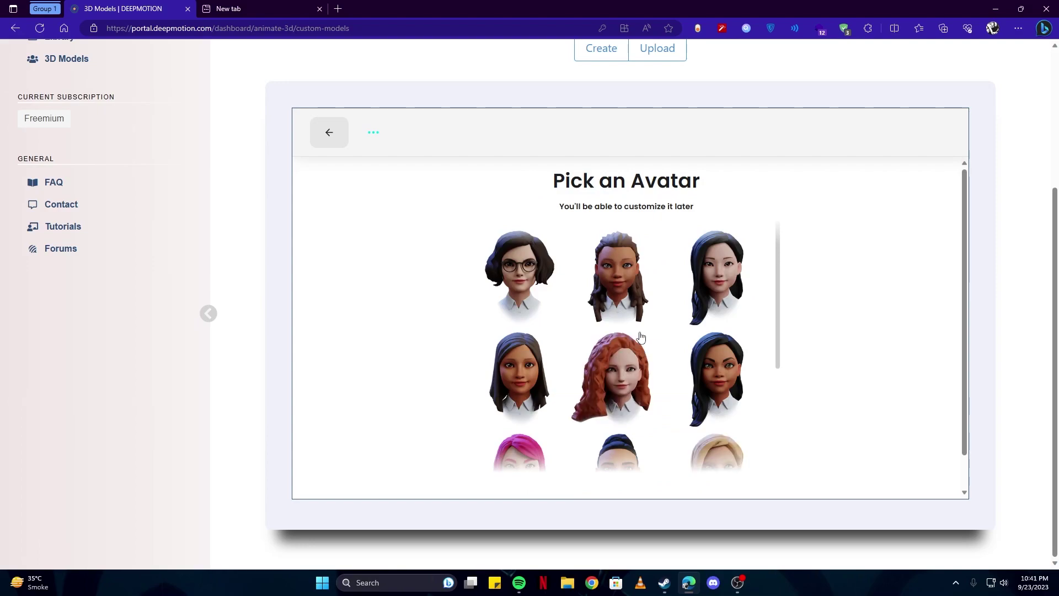
- Pick the first-row preset avatar with long black hair and continue to its customization
scroll(641, 334, down, 3)
scroll(638, 336, up, 3)
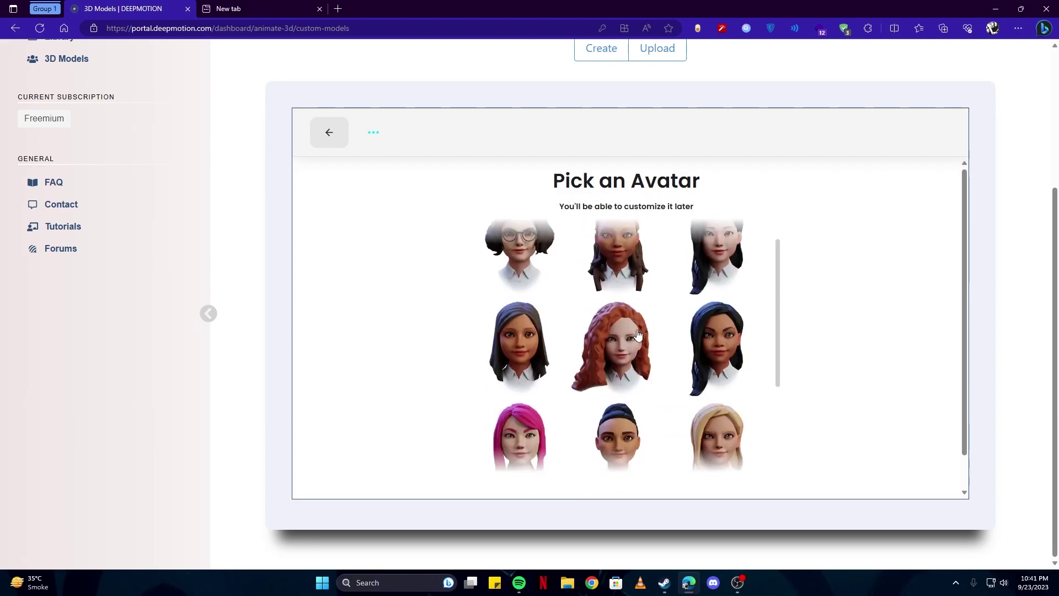
click(716, 280)
scroll(711, 298, down, 3)
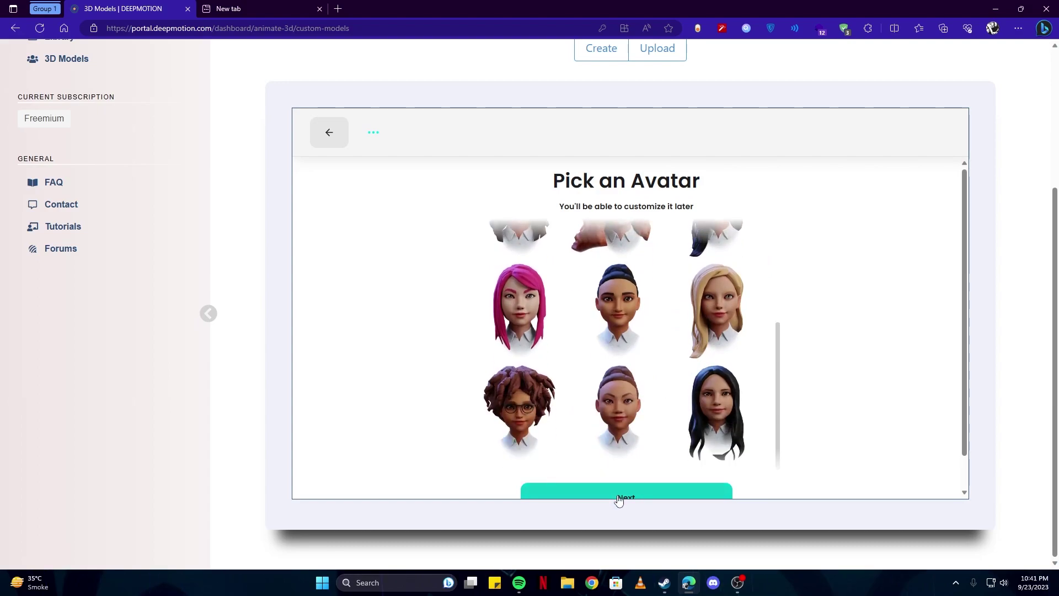
click(618, 496)
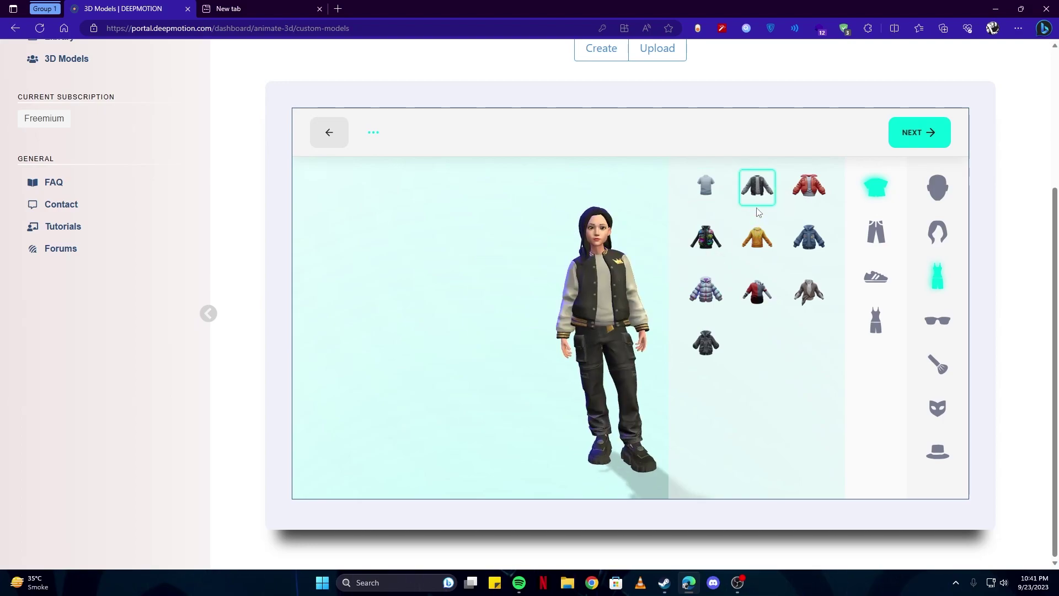
- Try different tops on the avatar, including the yellow hoodie, and choose the brown knit jacket with the white turtleneck
click(793, 200)
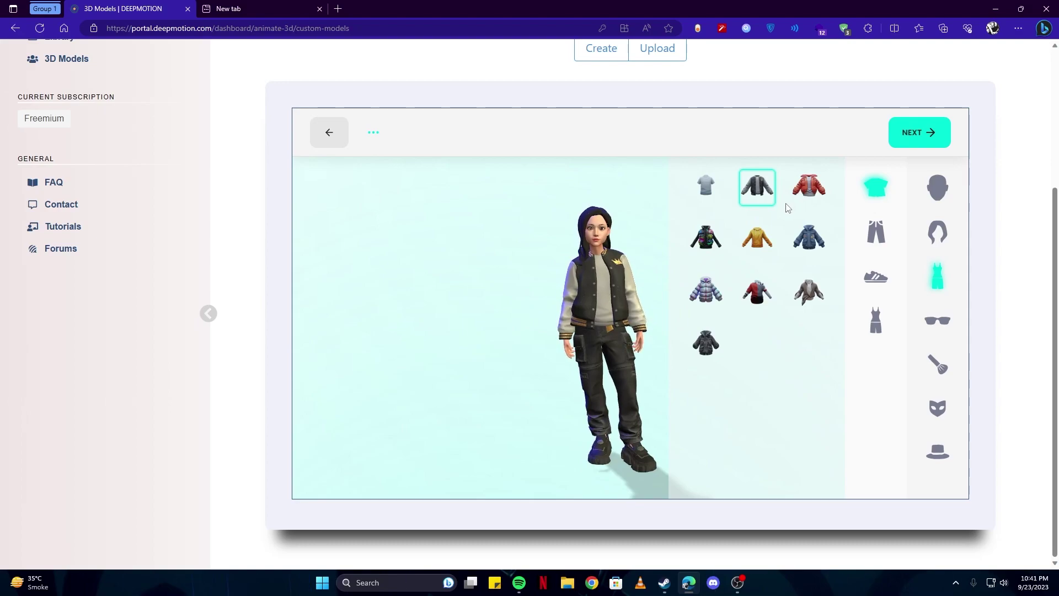
click(756, 238)
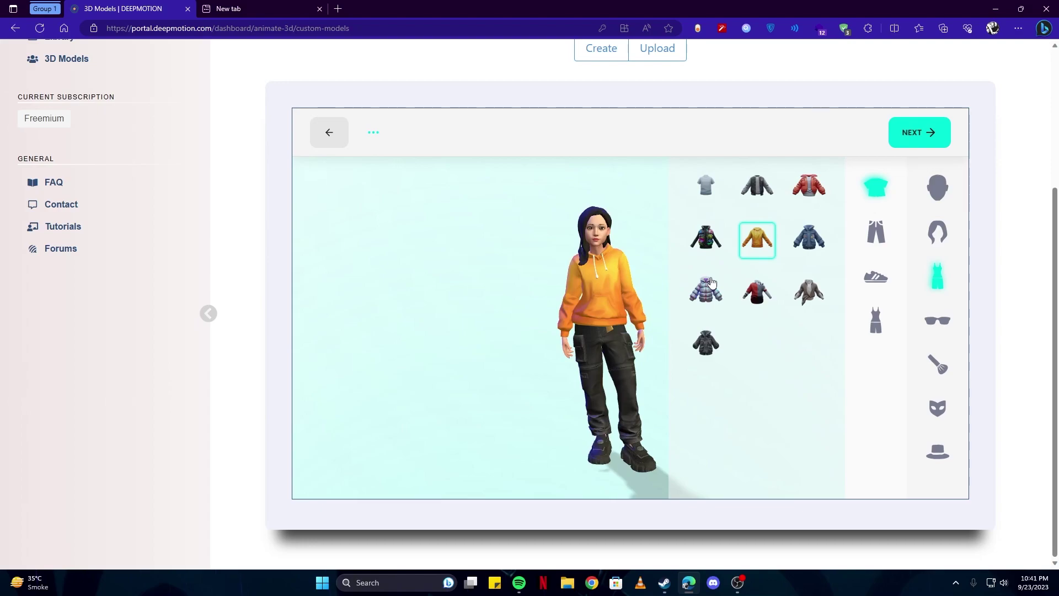
click(765, 296)
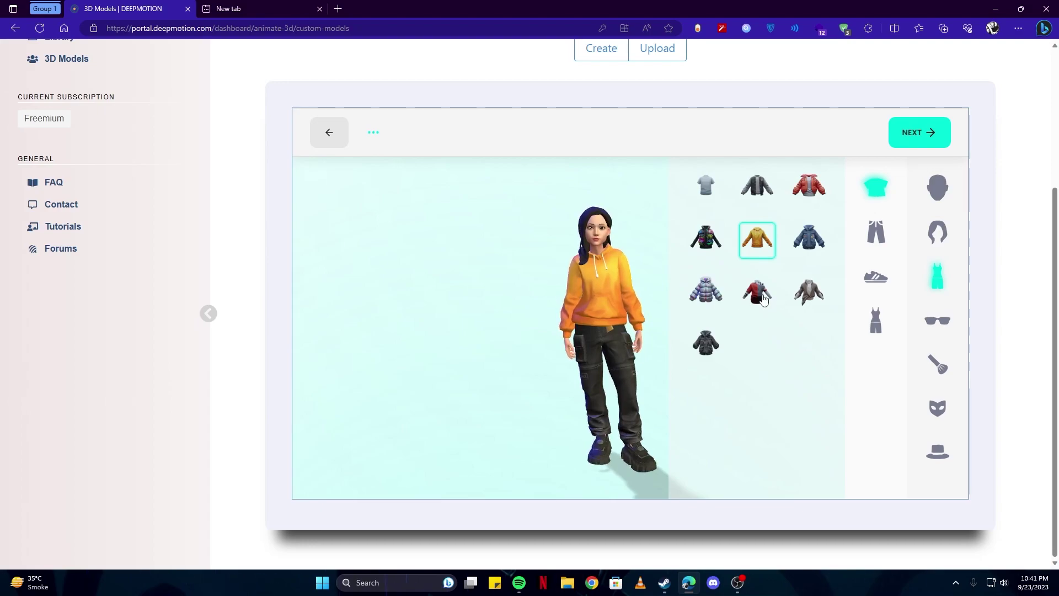
click(801, 304)
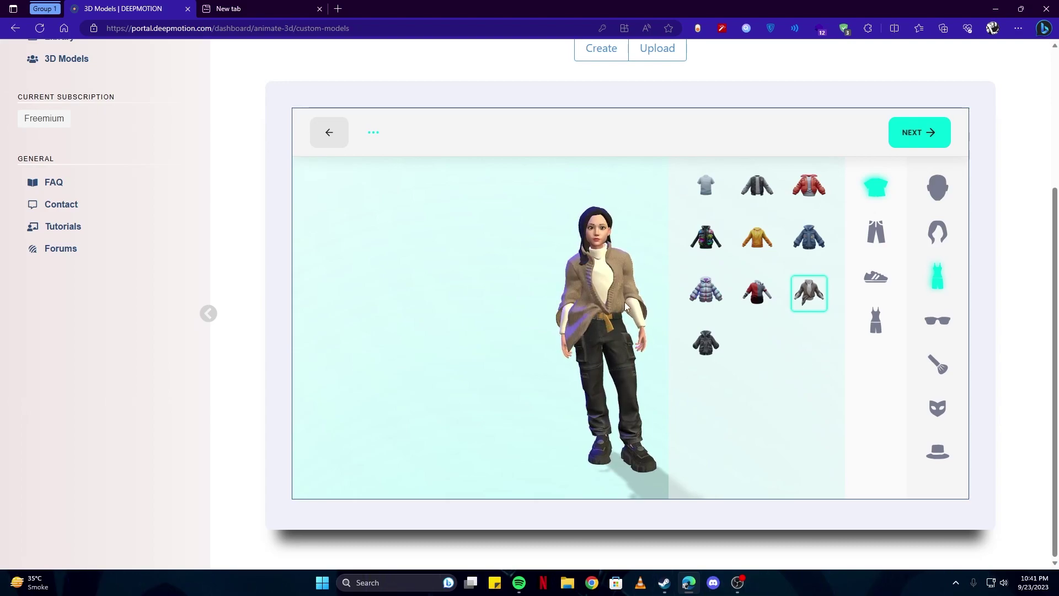
- Try different hair colors on the avatar and set the hair to dark maroon
click(942, 233)
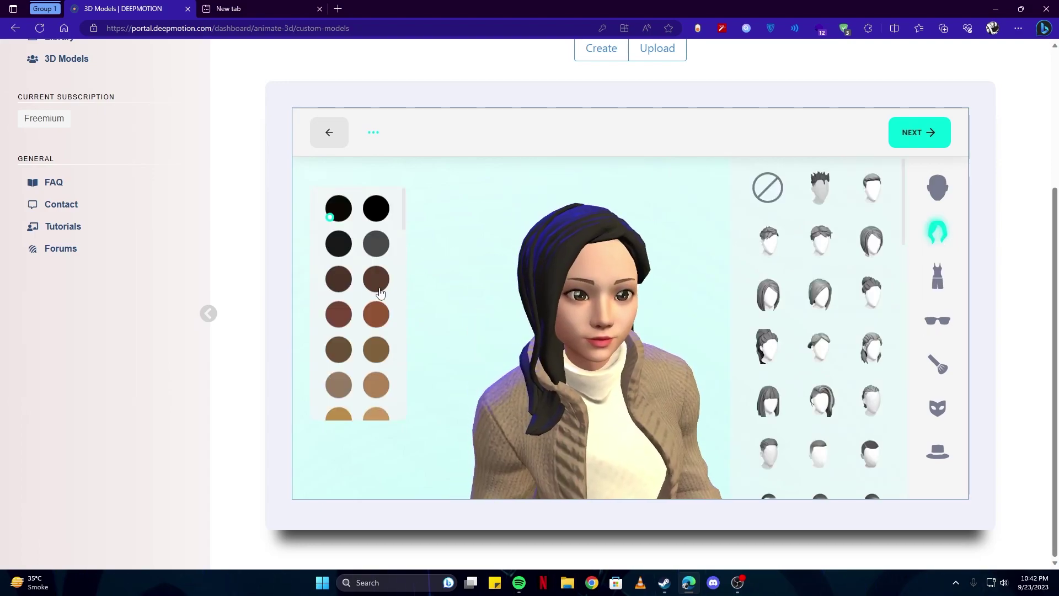
scroll(394, 239, down, 3)
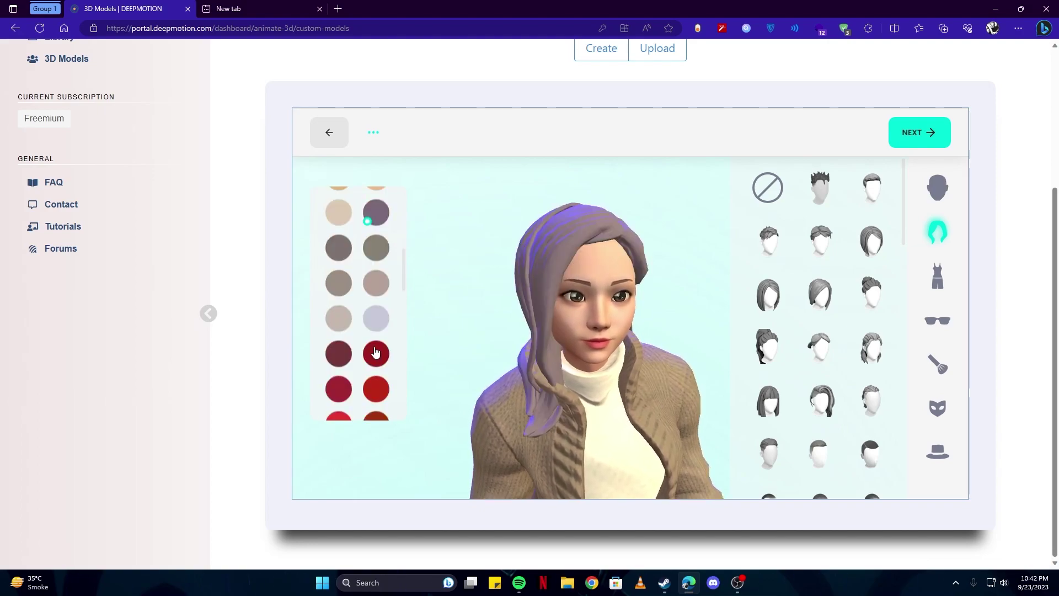
click(375, 351)
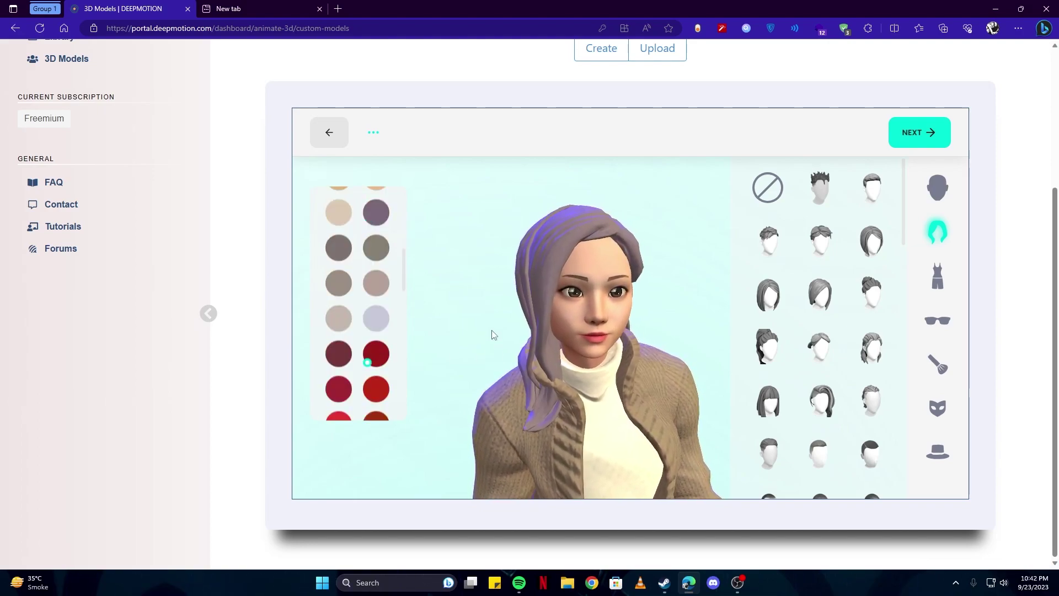
click(331, 361)
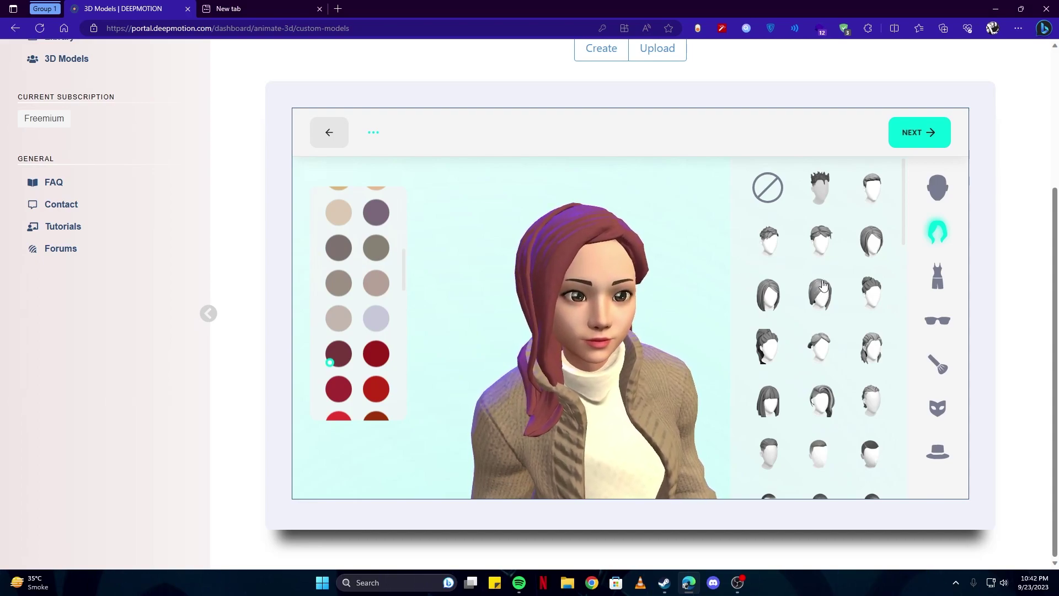
- Change the avatar's hairstyle to the long wavy hair with two buns on top
scroll(821, 292, down, 1)
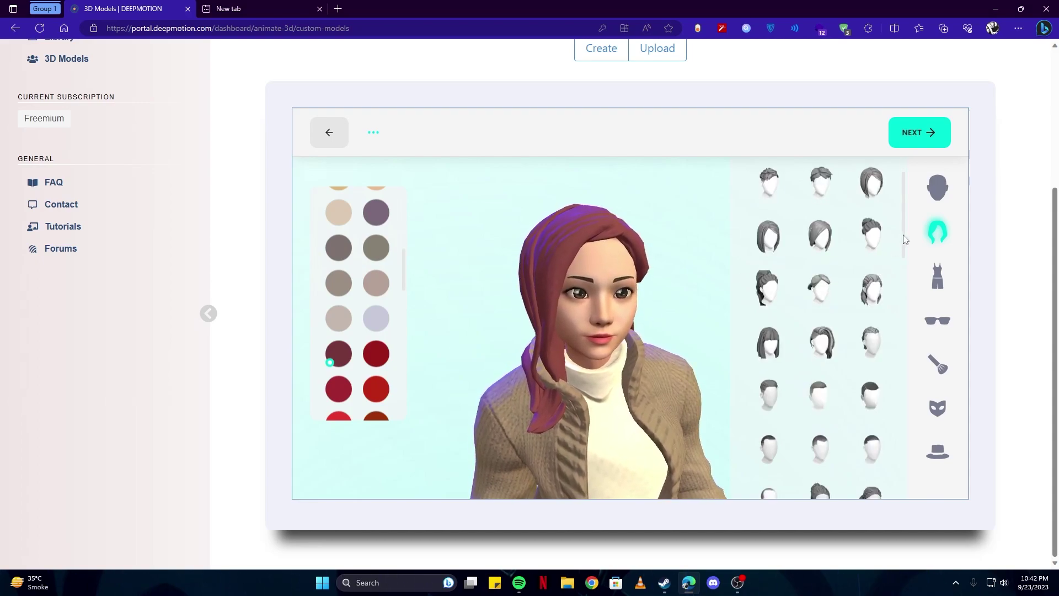
scroll(901, 277, down, 1)
scroll(901, 278, down, 5)
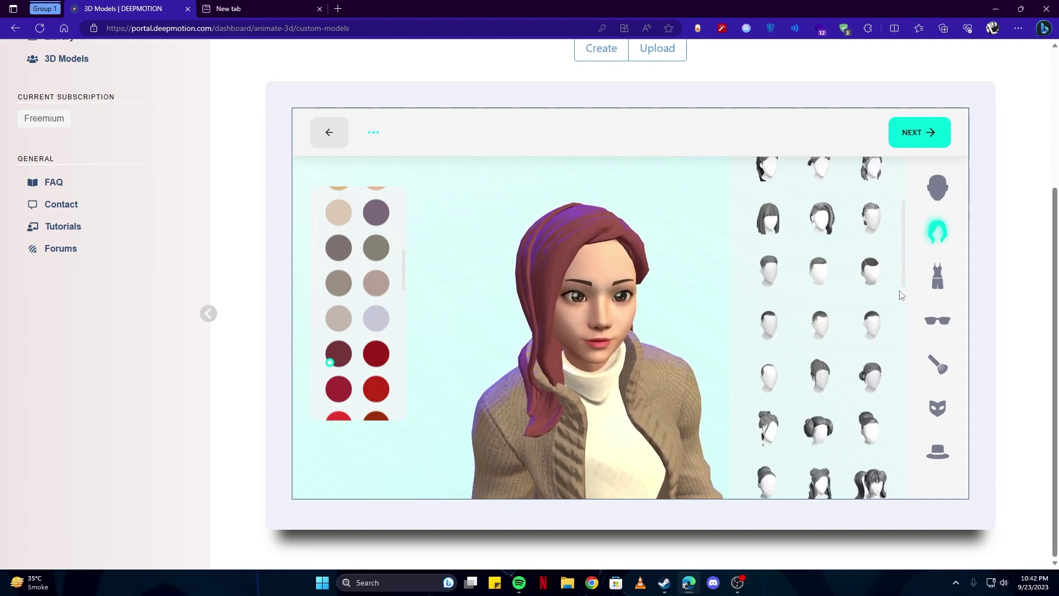
scroll(900, 319, down, 3)
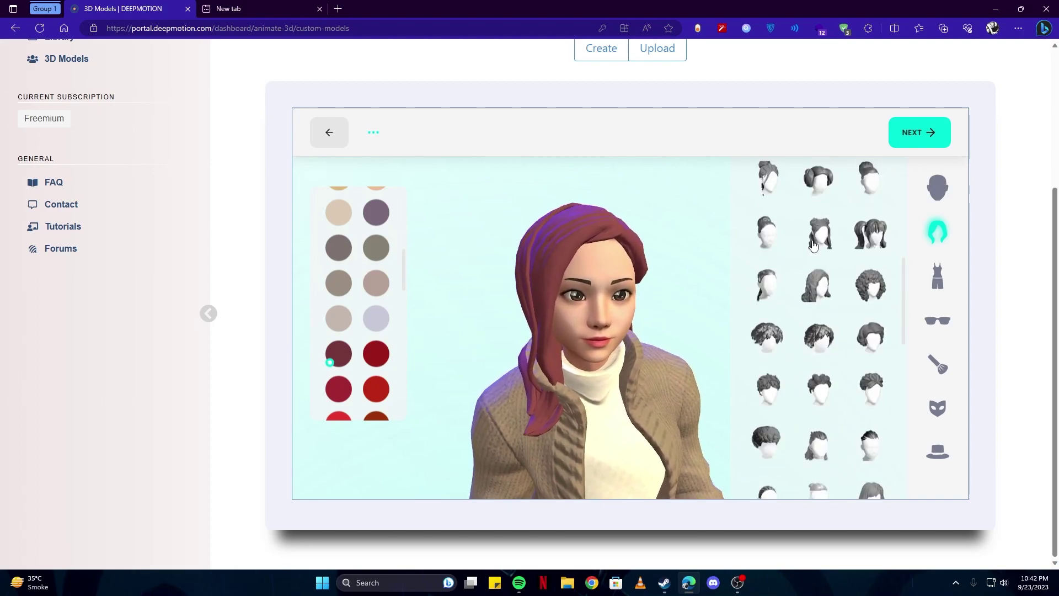
click(813, 237)
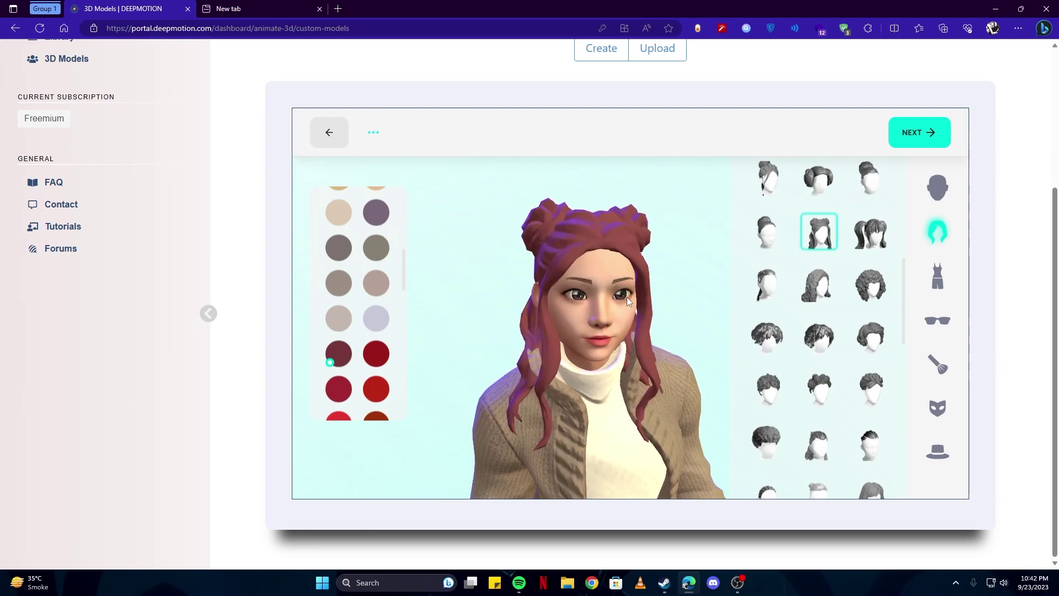
- Give the avatar clear glasses with a black half-rim frame
click(934, 327)
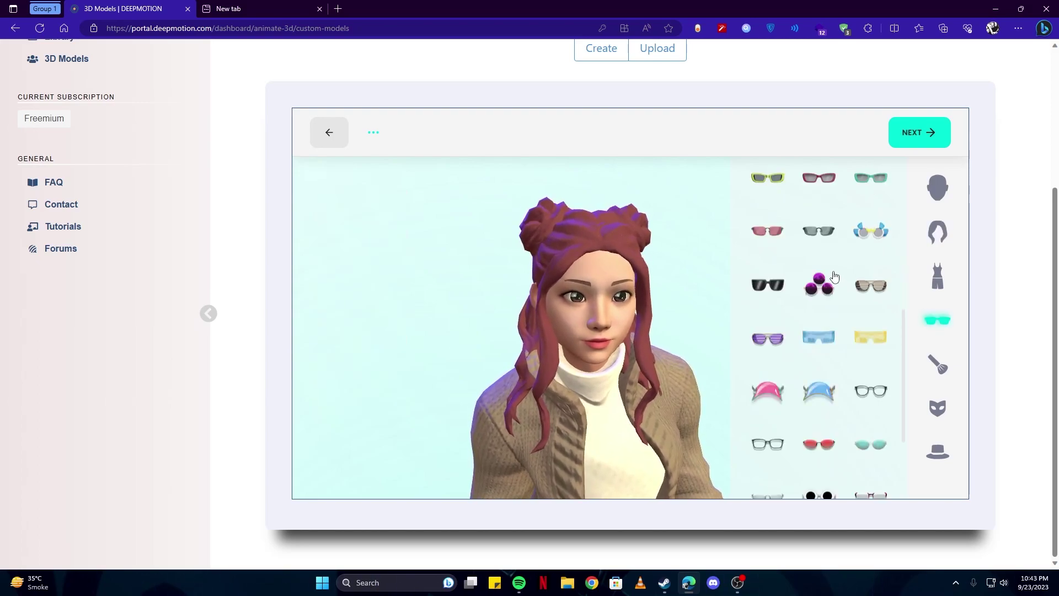
scroll(838, 279, down, 5)
click(866, 268)
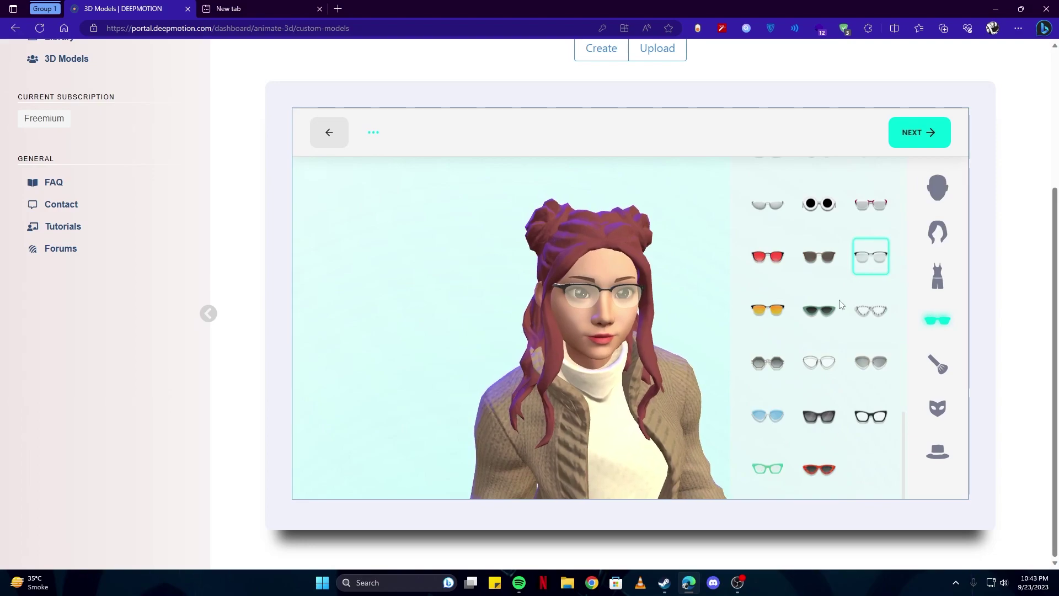
- Try the pink-lip makeup on the avatar's face and choose the black face tattoos, the last design in the list
click(939, 365)
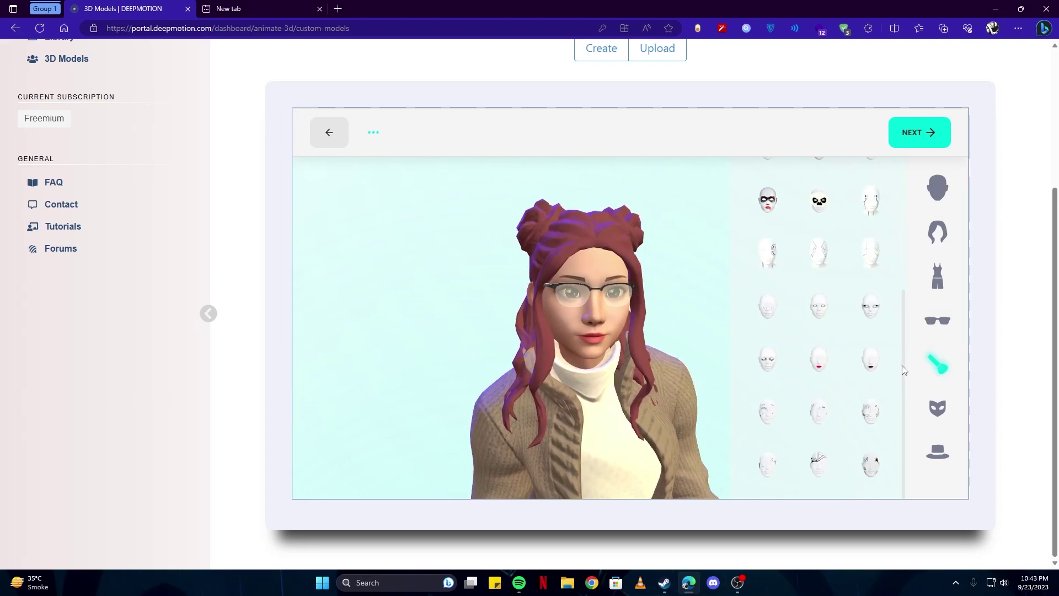
scroll(897, 308, up, 3)
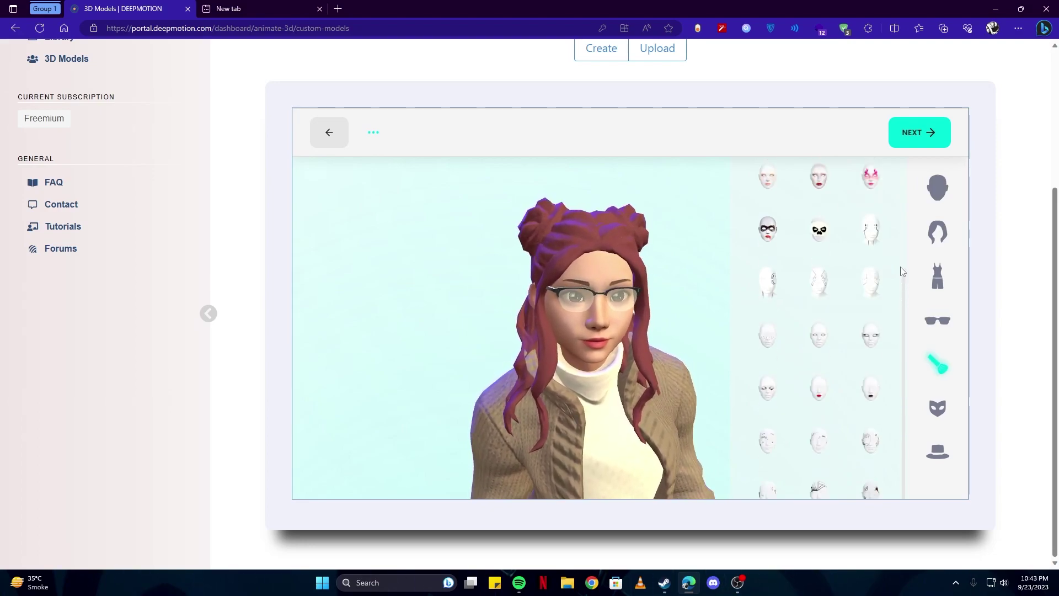
scroll(898, 210, up, 1)
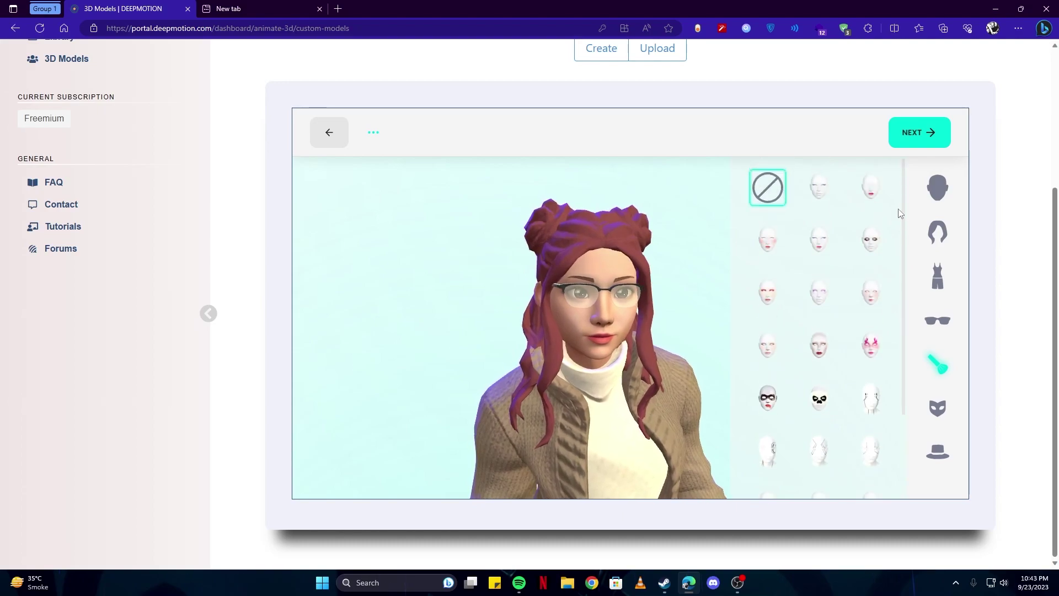
click(769, 248)
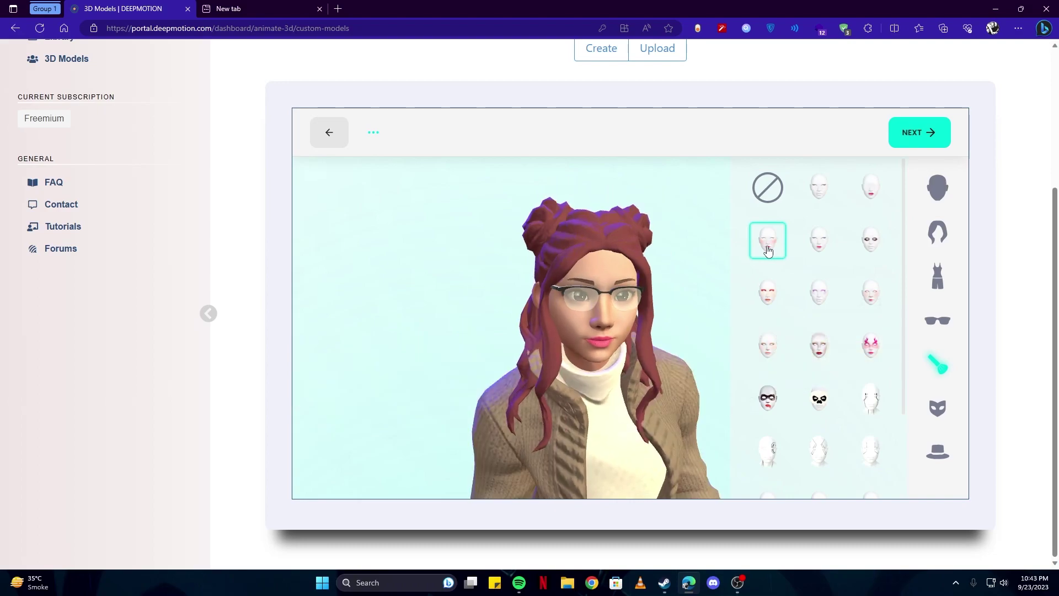
scroll(768, 251, down, 4)
click(870, 466)
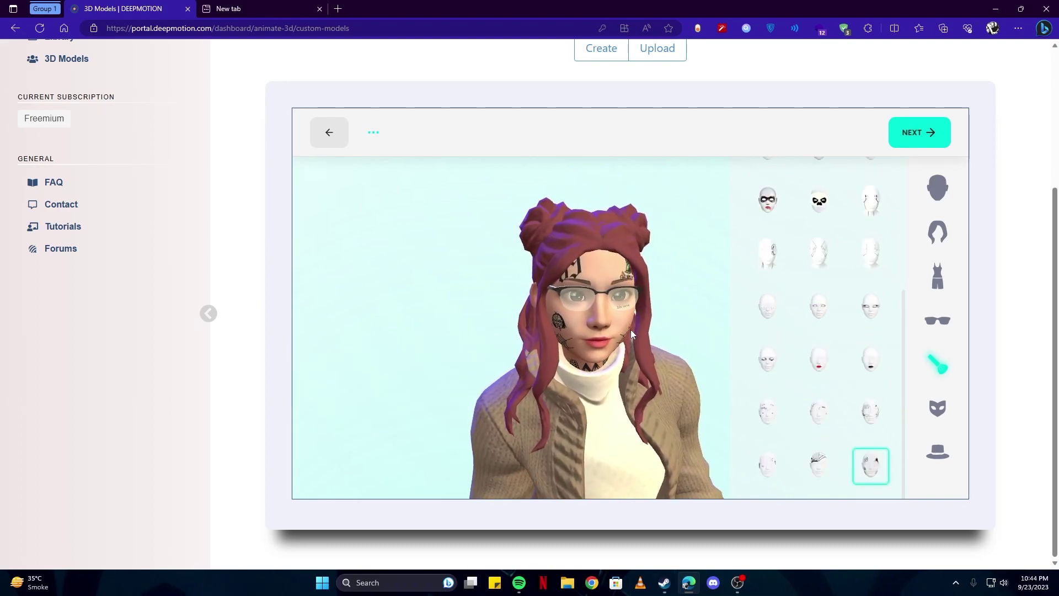
- Try different masks on the avatar, choose the white eye mask, and remove the glasses
click(937, 409)
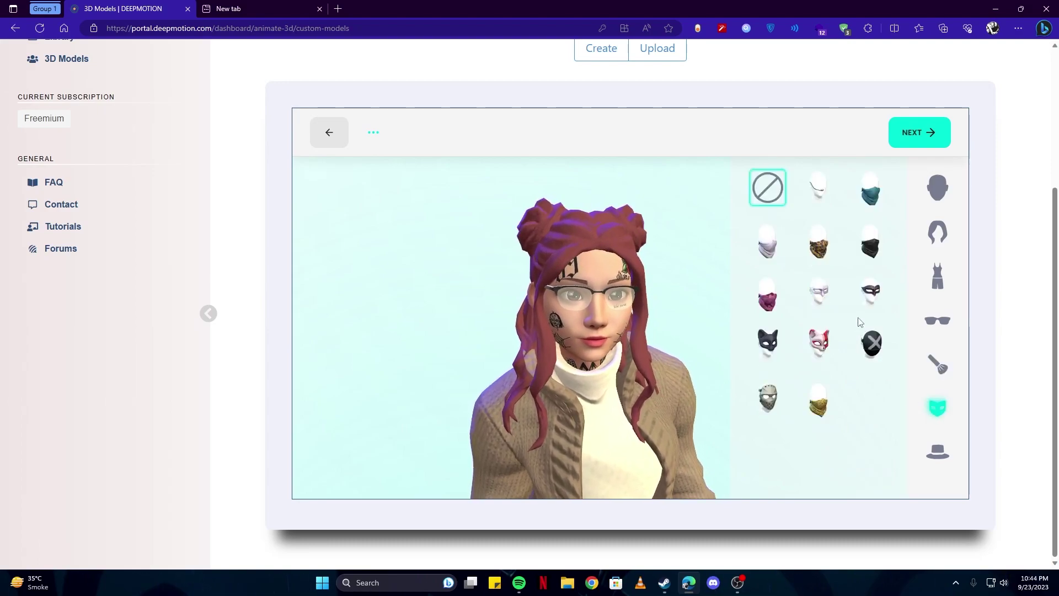
click(870, 297)
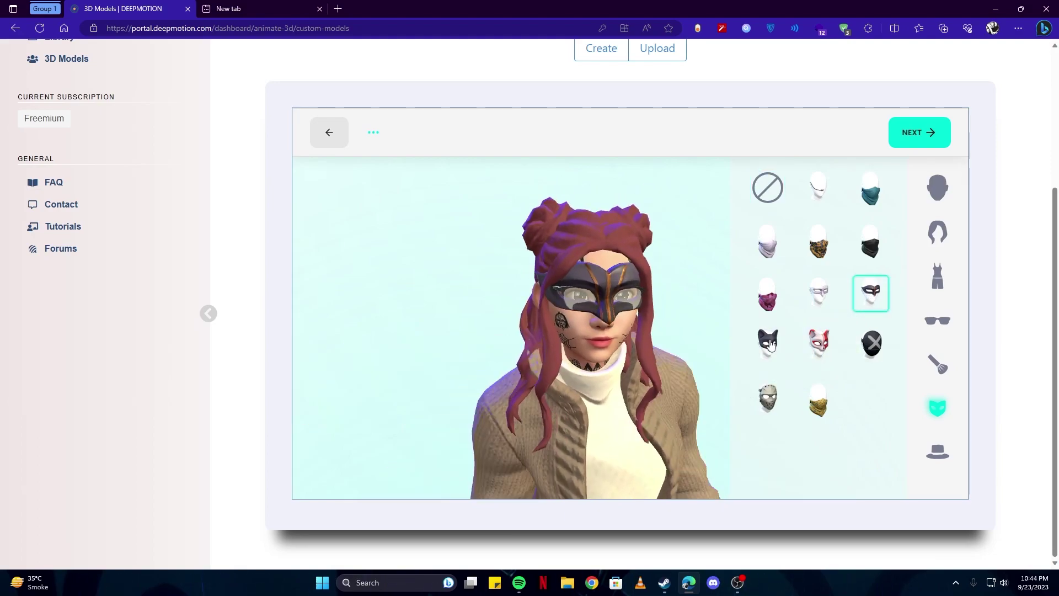
click(770, 344)
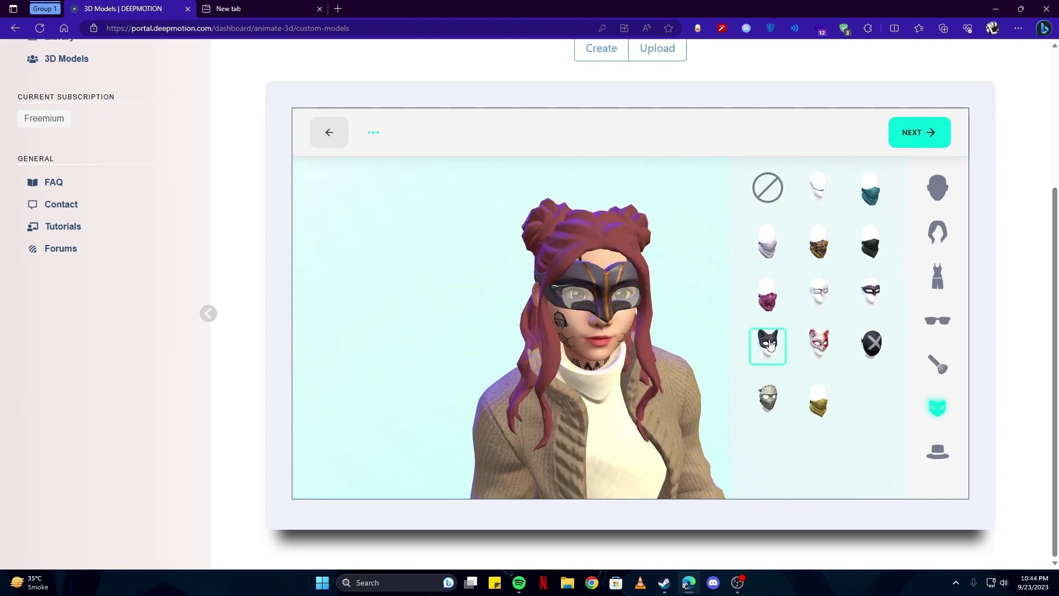
click(819, 292)
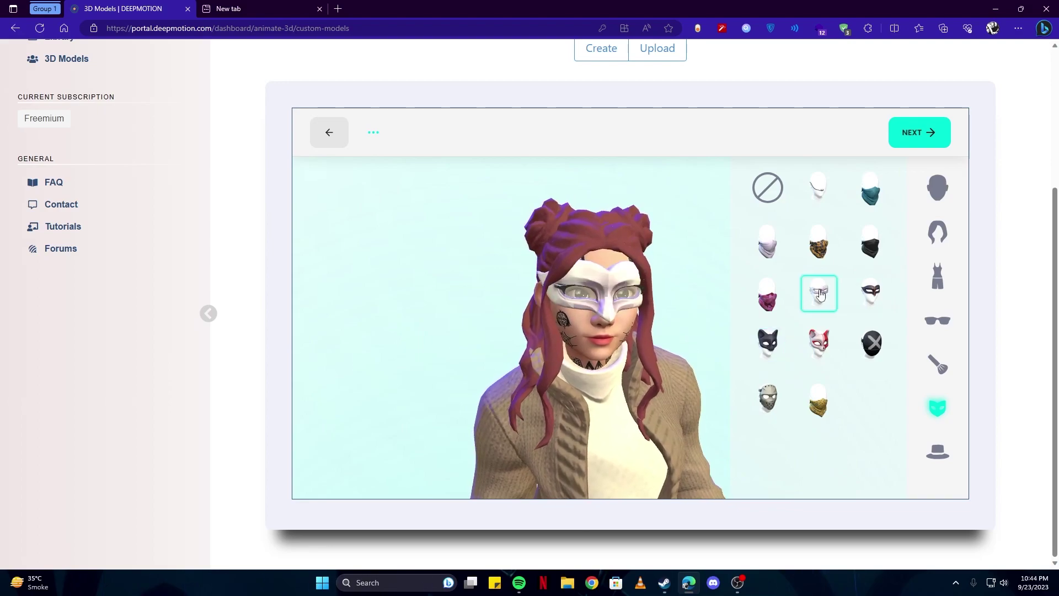
click(937, 320)
click(767, 187)
- Finish the avatar without signing up and save it as a new character named cirila
click(913, 140)
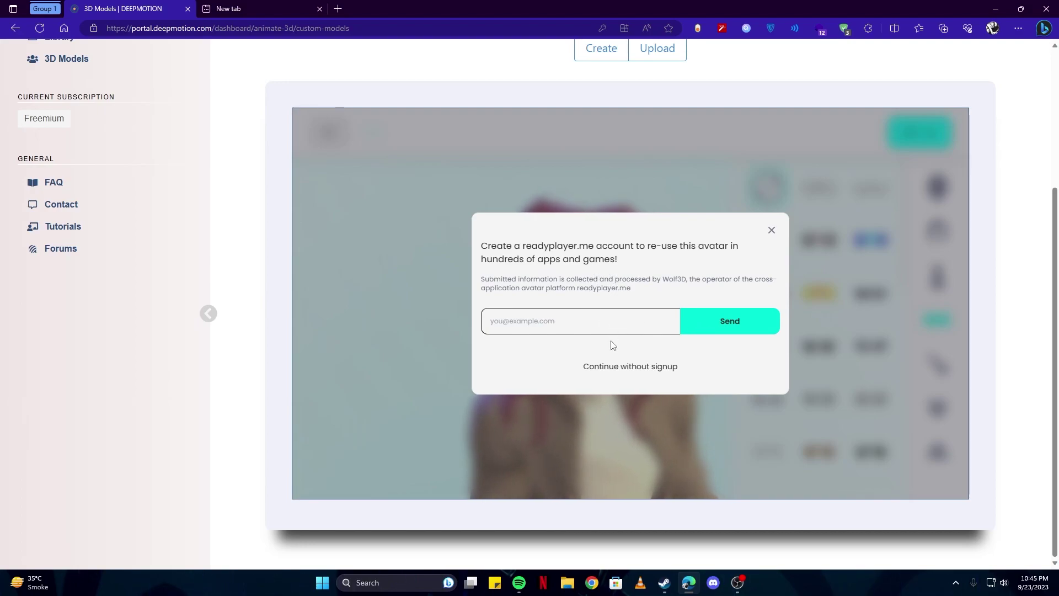
click(618, 371)
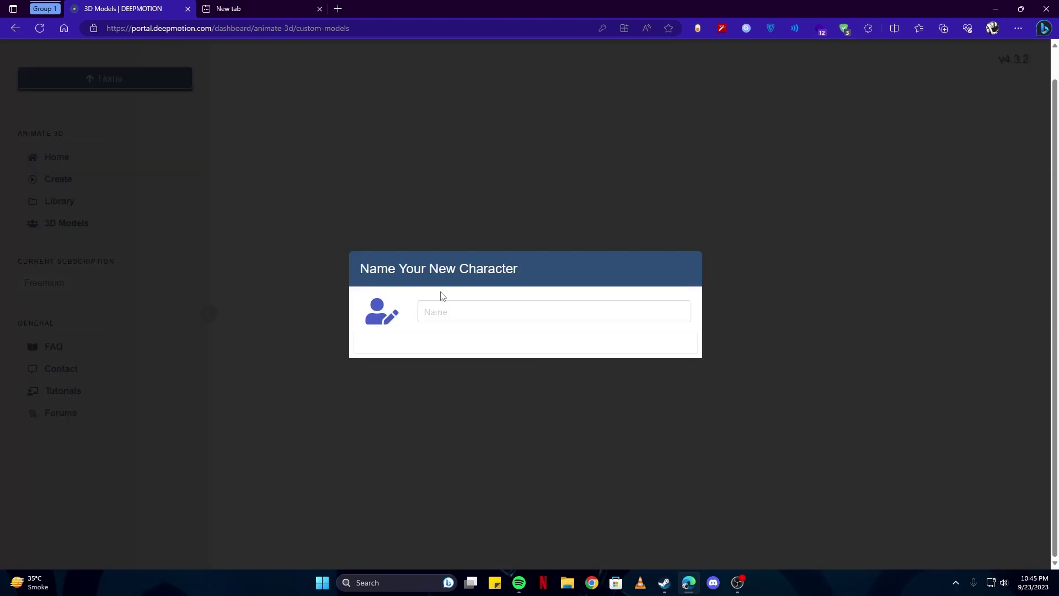
click(442, 313)
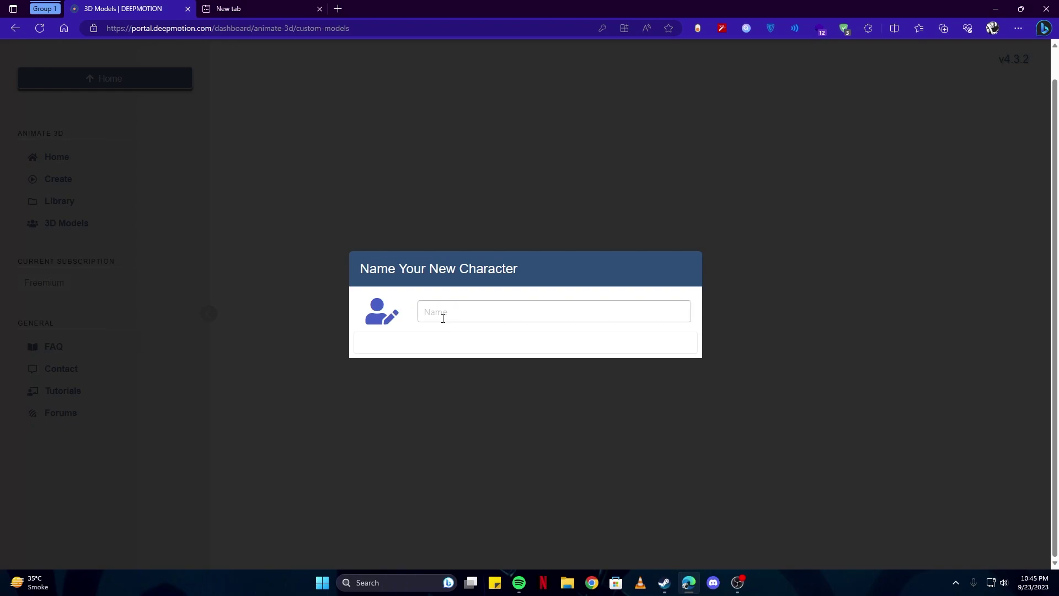
text(cirila)
click(465, 346)
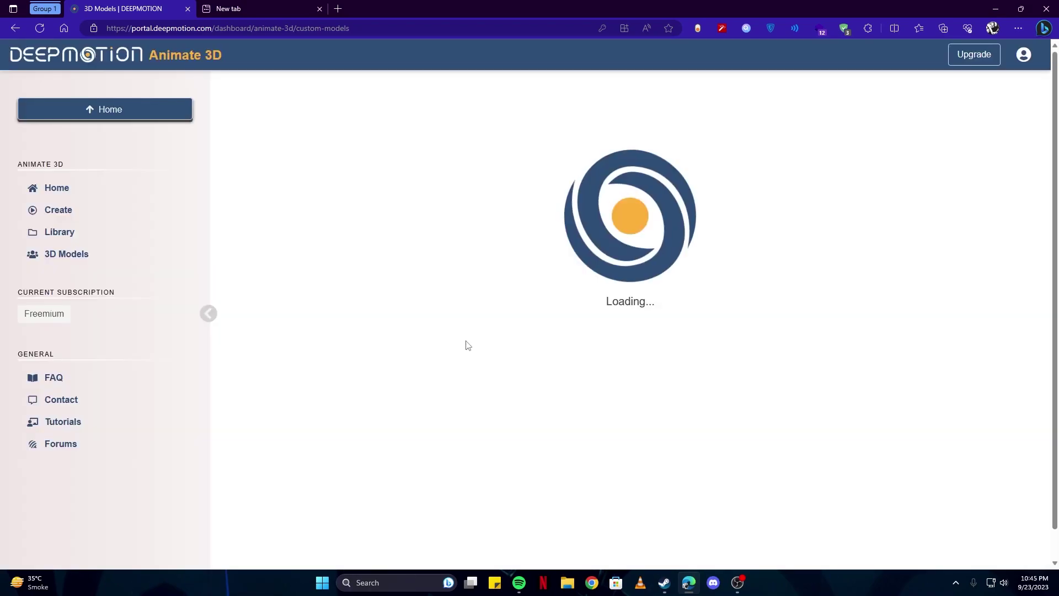
- Look over the finished cirila character and start creating an animation from its page
scroll(538, 308, down, 2)
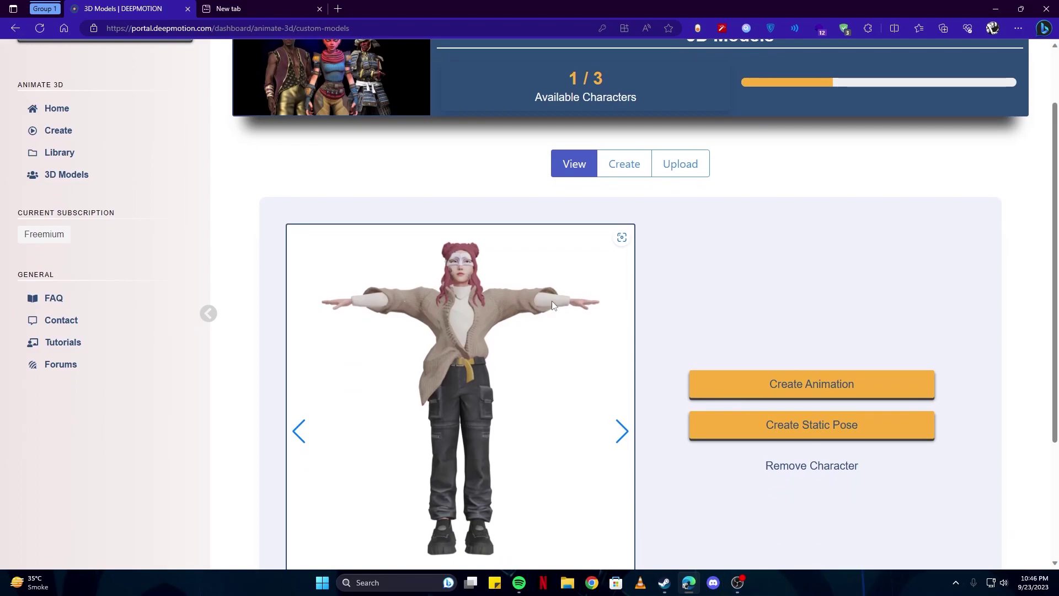
scroll(553, 304, down, 3)
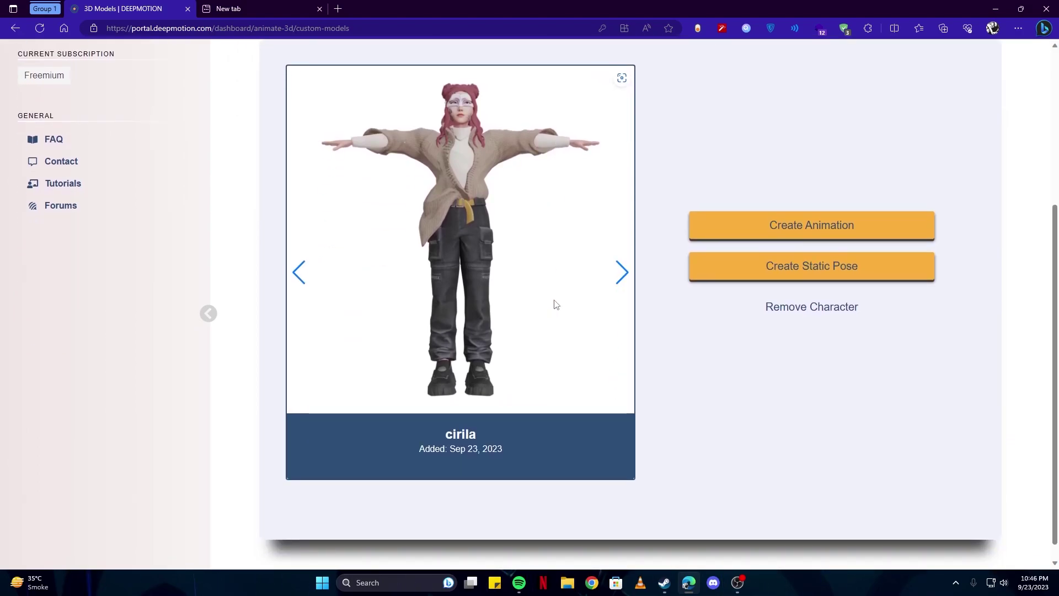
scroll(555, 304, up, 3)
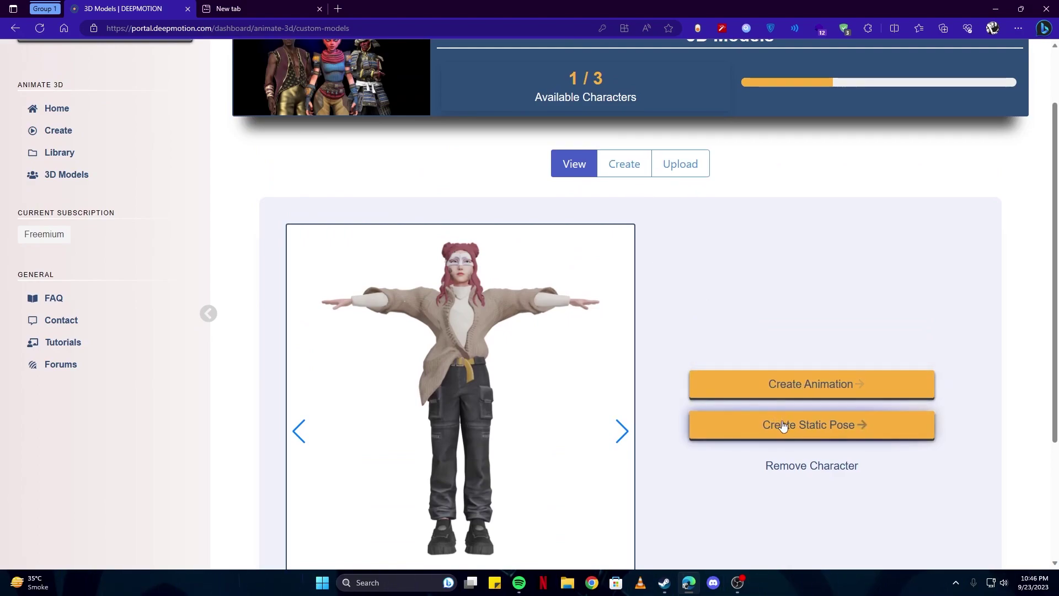
click(821, 386)
scroll(591, 300, down, 2)
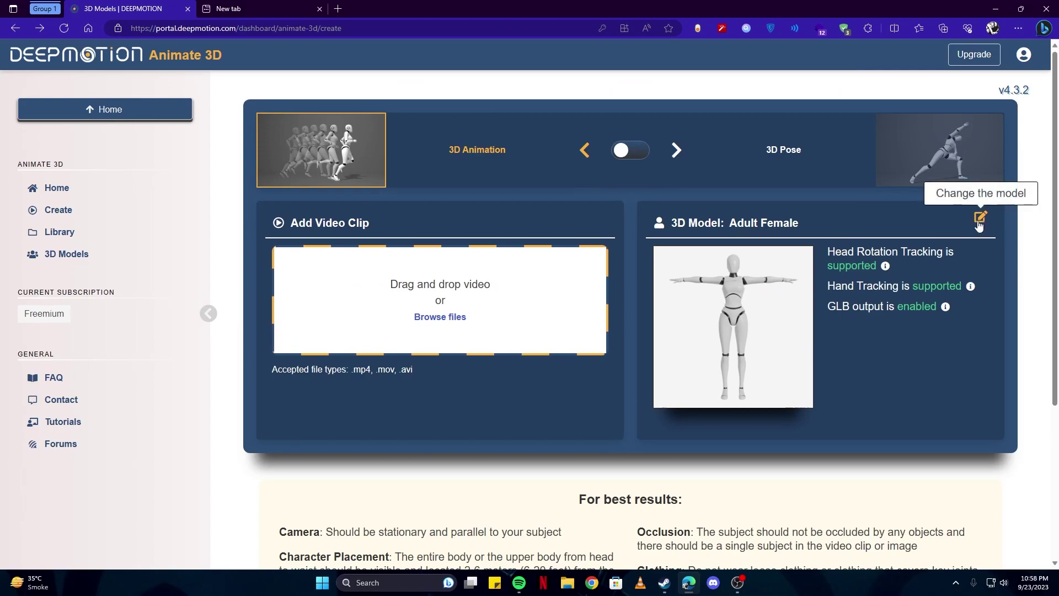
- Change the animation's 3D model from the account characters to cirila
click(981, 218)
scroll(728, 320, down, 3)
click(739, 335)
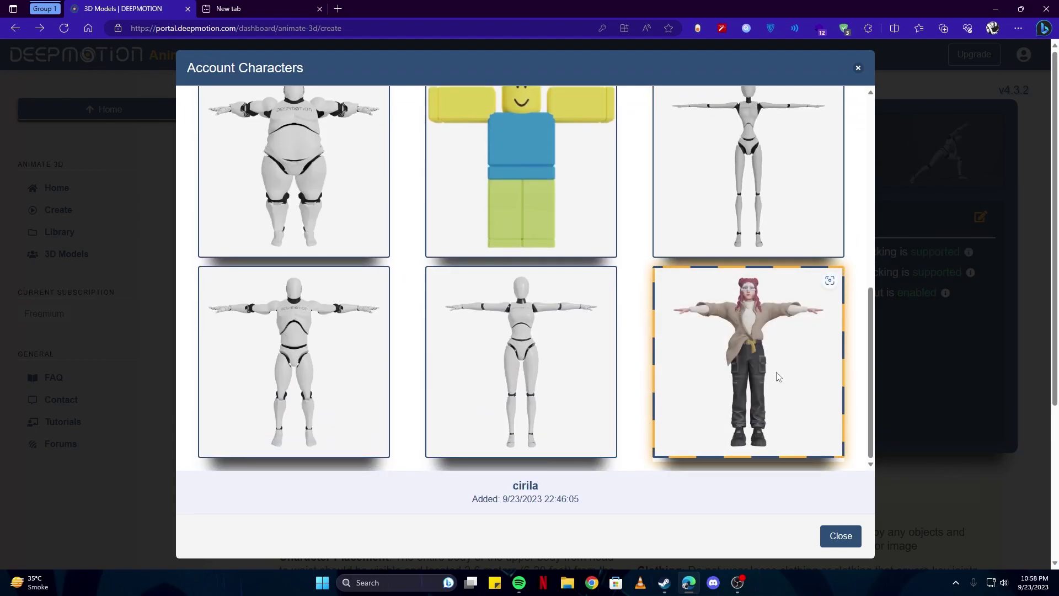
click(731, 406)
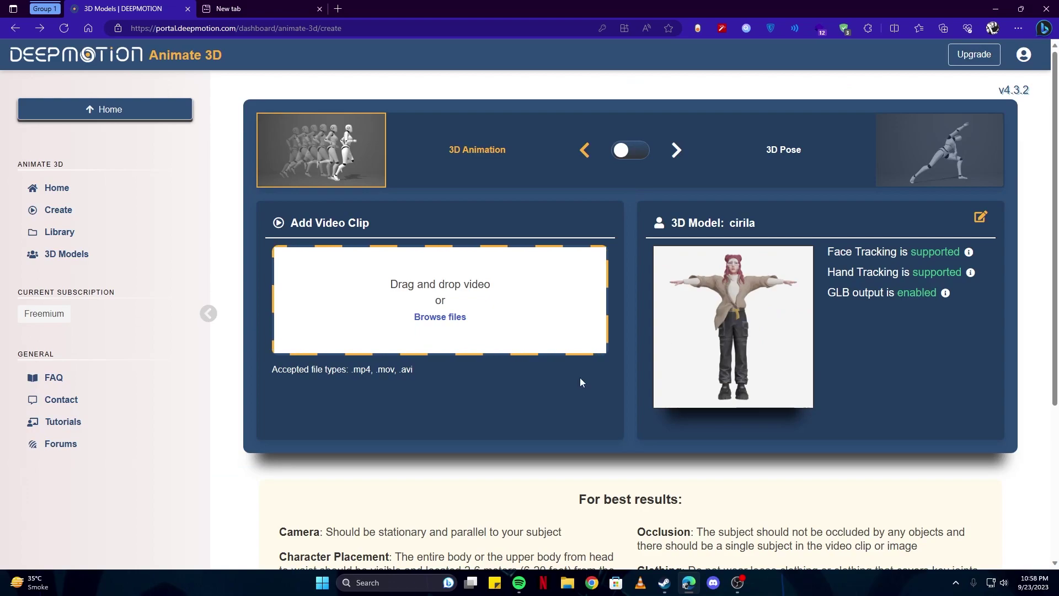
- Add the girl dancing stock video from Downloads as the video clip, renaming it girldancing--copyrightfreevideoclip
click(465, 328)
click(334, 207)
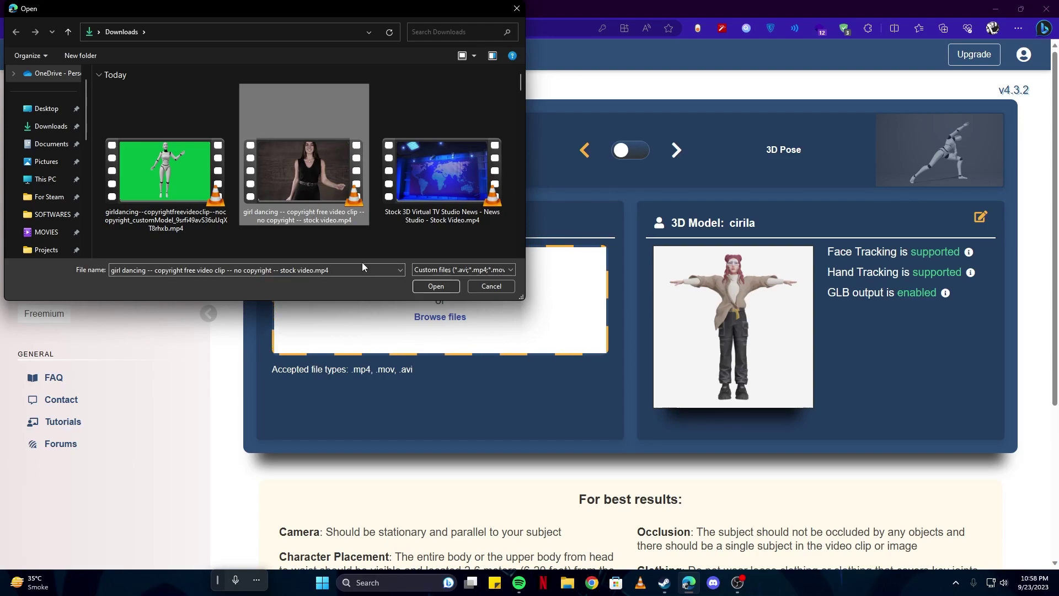
click(445, 285)
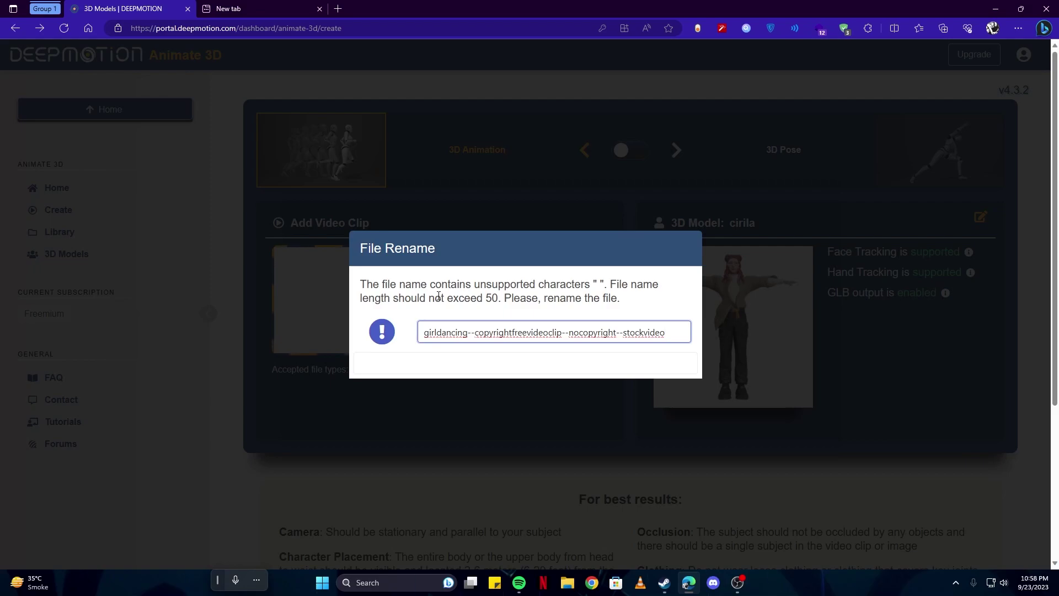
drag(564, 337, 683, 337)
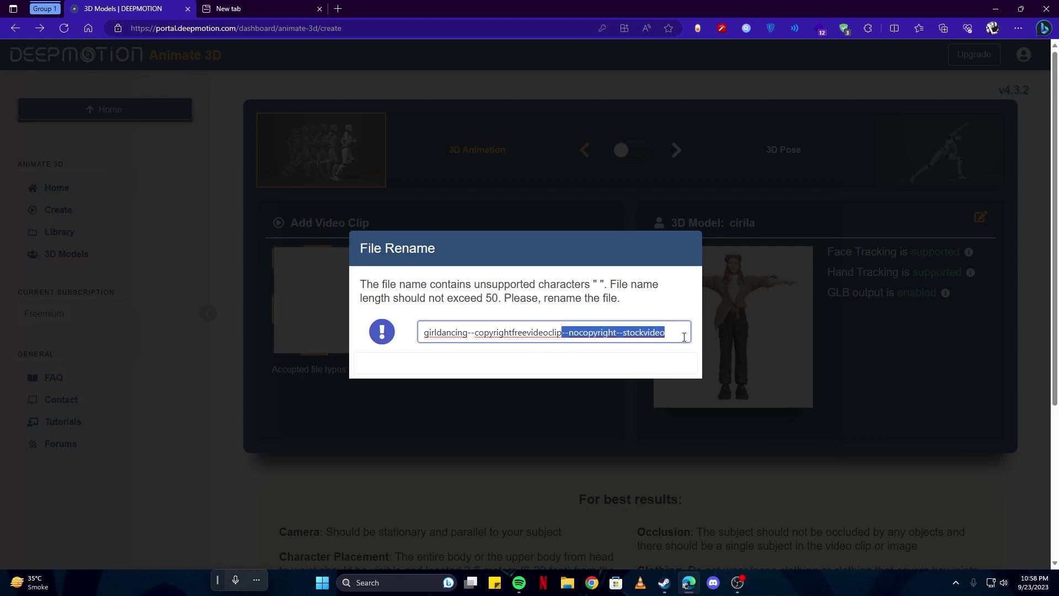
key(BackSpace)
click(559, 364)
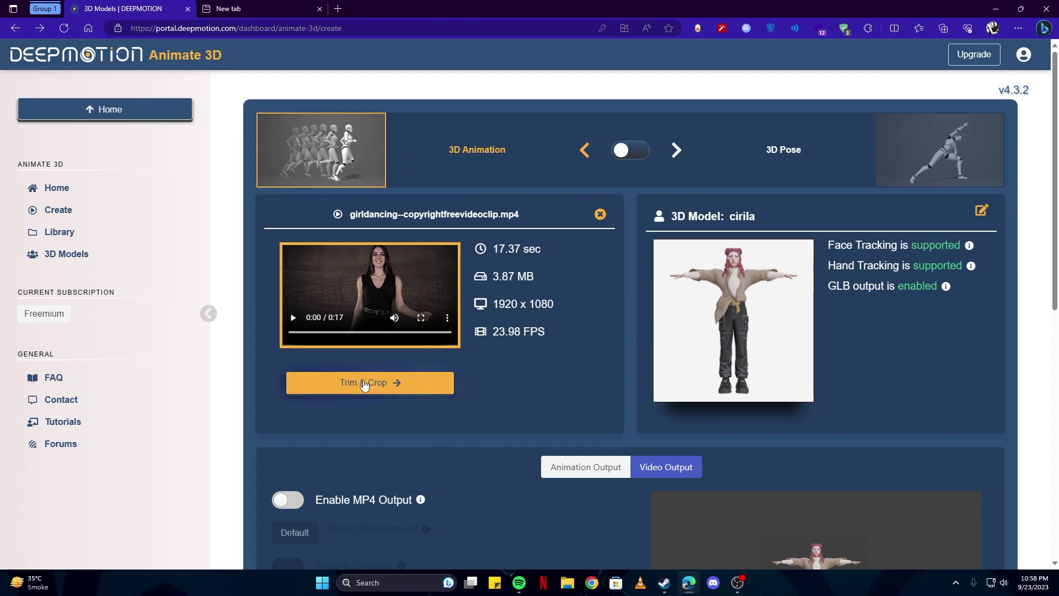
- Trim the dancing clip to the section from 00:11 to 00:14 and save it
click(364, 383)
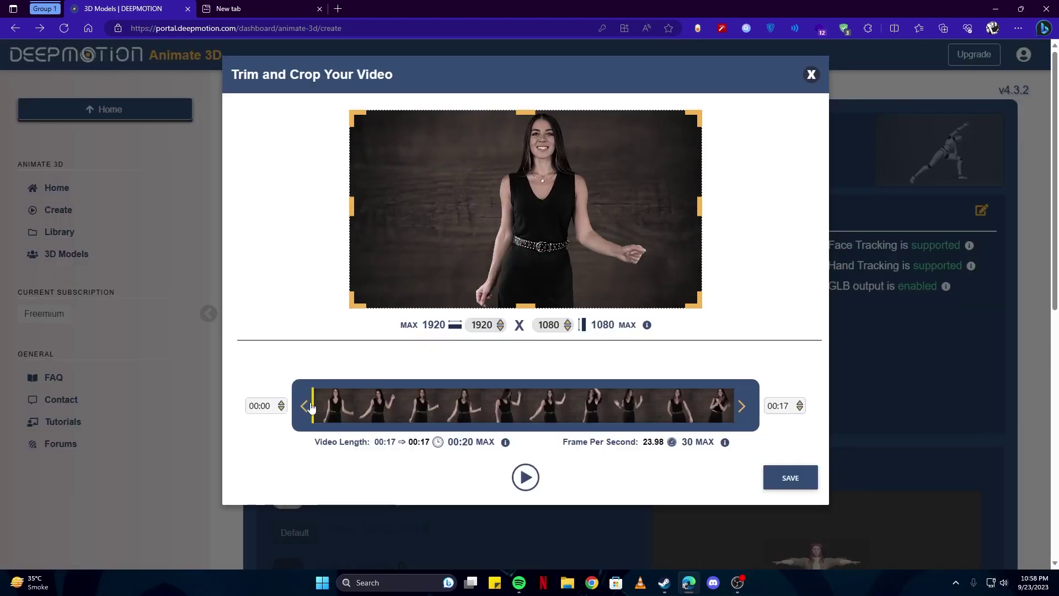
drag(313, 413, 501, 412)
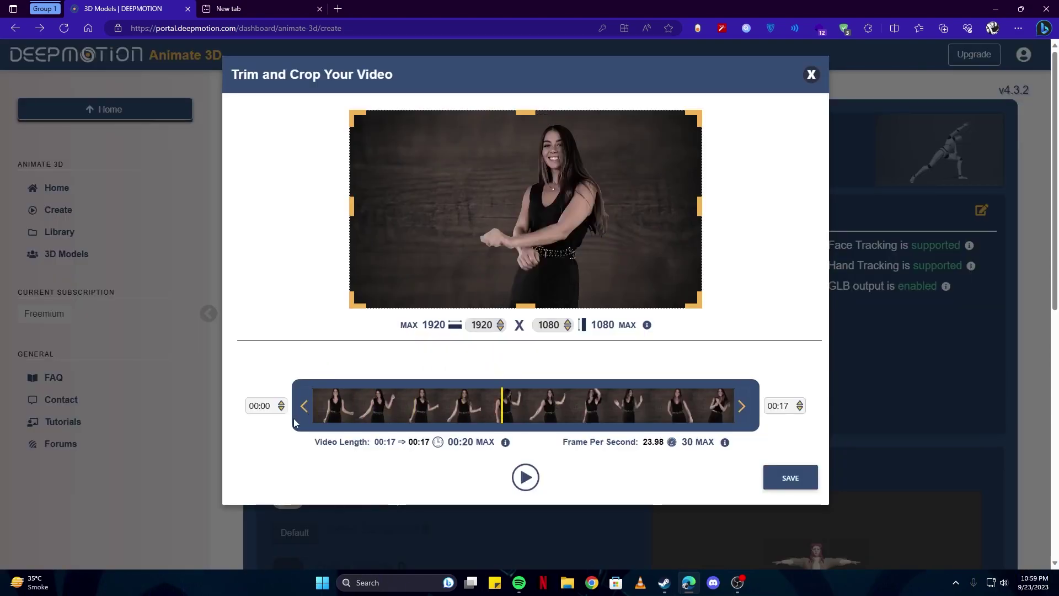
drag(303, 415, 578, 412)
drag(741, 406, 649, 408)
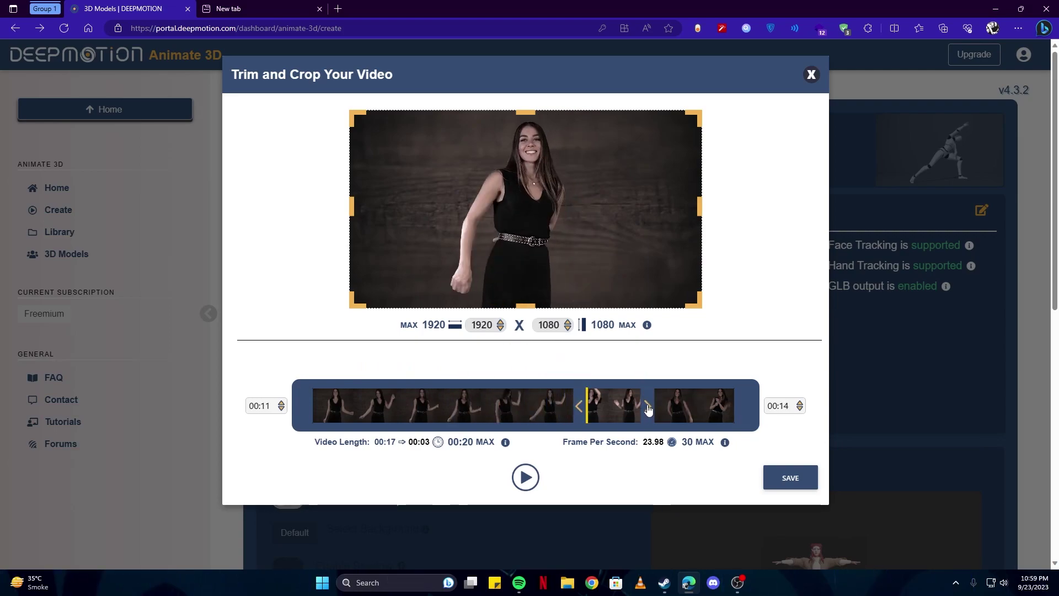
click(789, 478)
- Enable MP4 output for the animation and set its background to Solid
scroll(486, 393, down, 5)
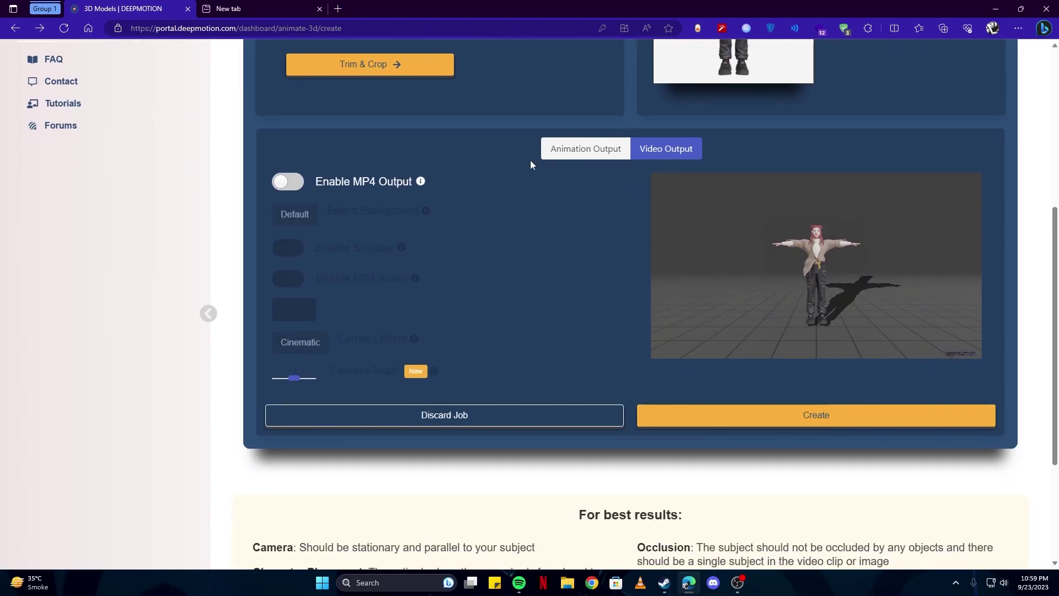
click(293, 187)
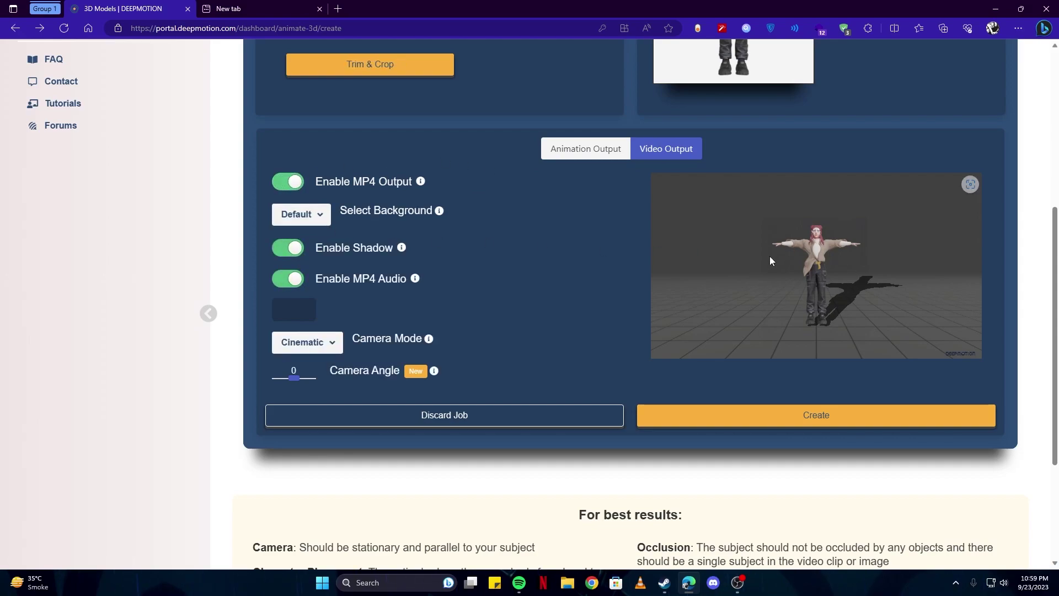
click(299, 220)
click(307, 295)
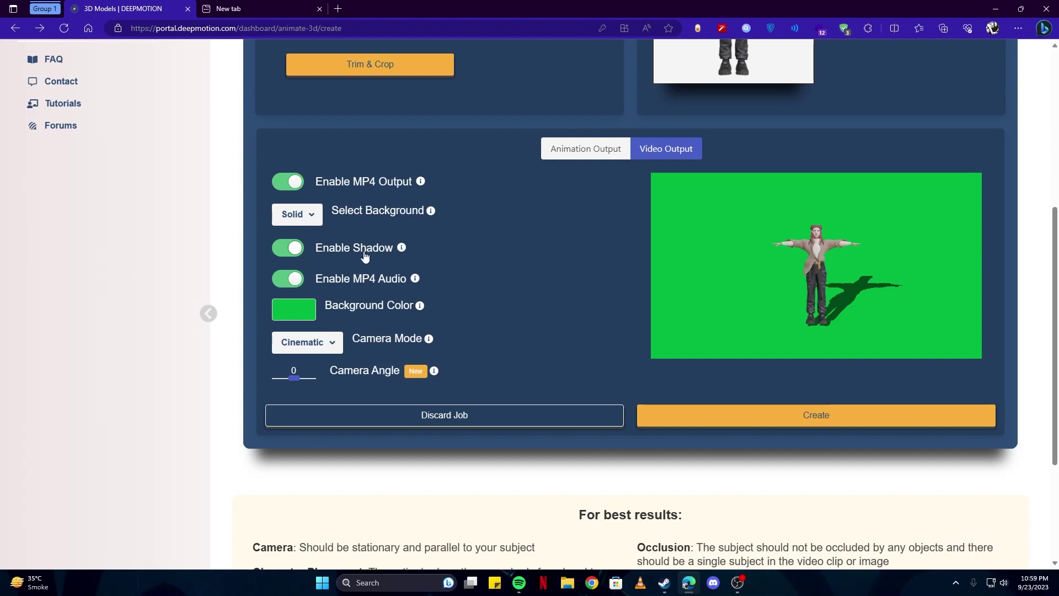
- Turn off the video output shadow and enable Root Joint at Origin, Physics Filter, Face Tracking and Hand Tracking for the animation
click(291, 252)
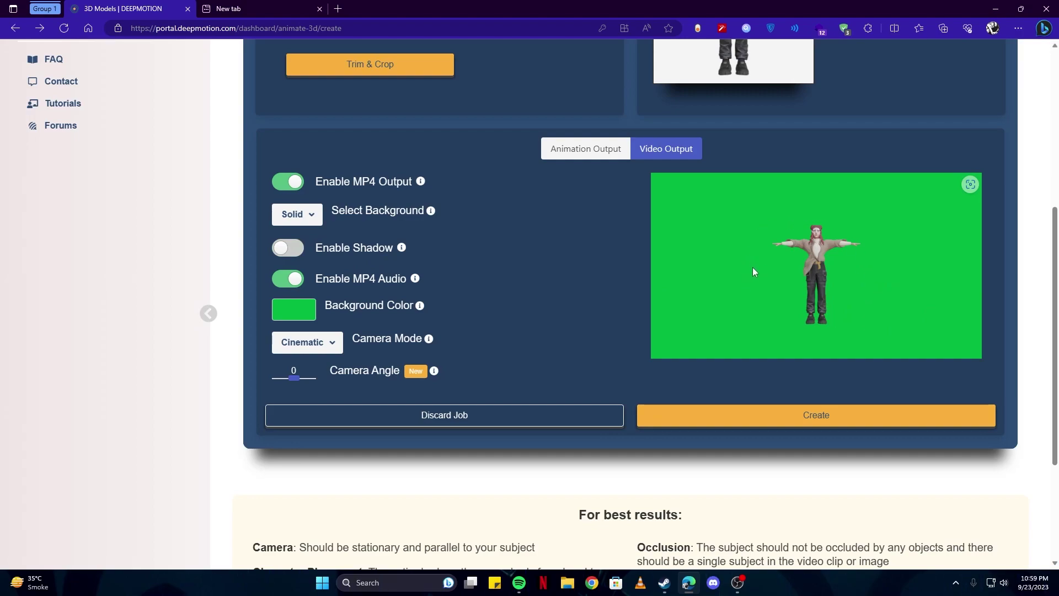
click(564, 157)
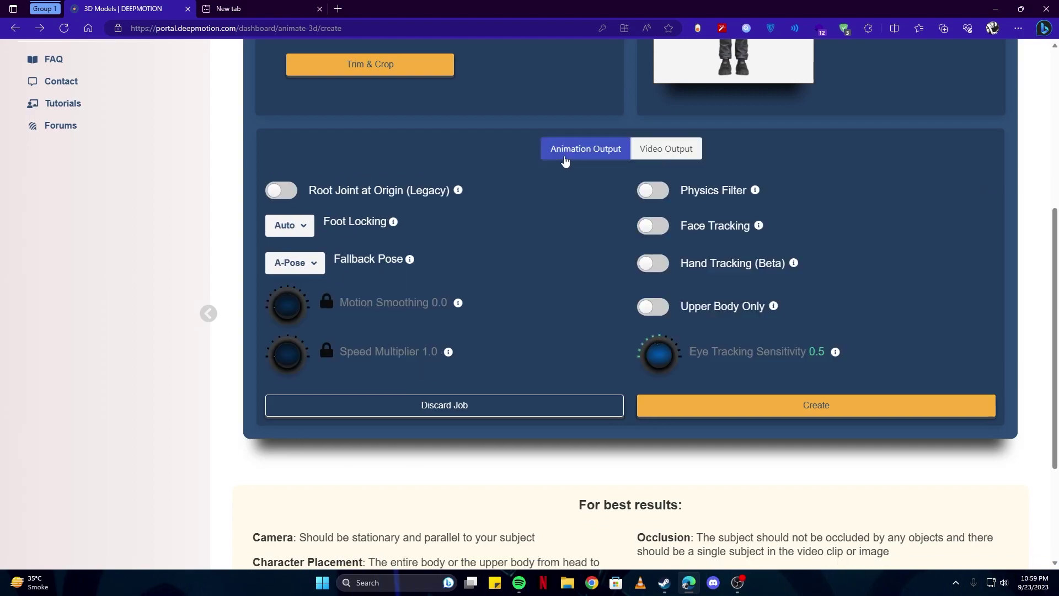
click(280, 201)
click(652, 194)
click(651, 237)
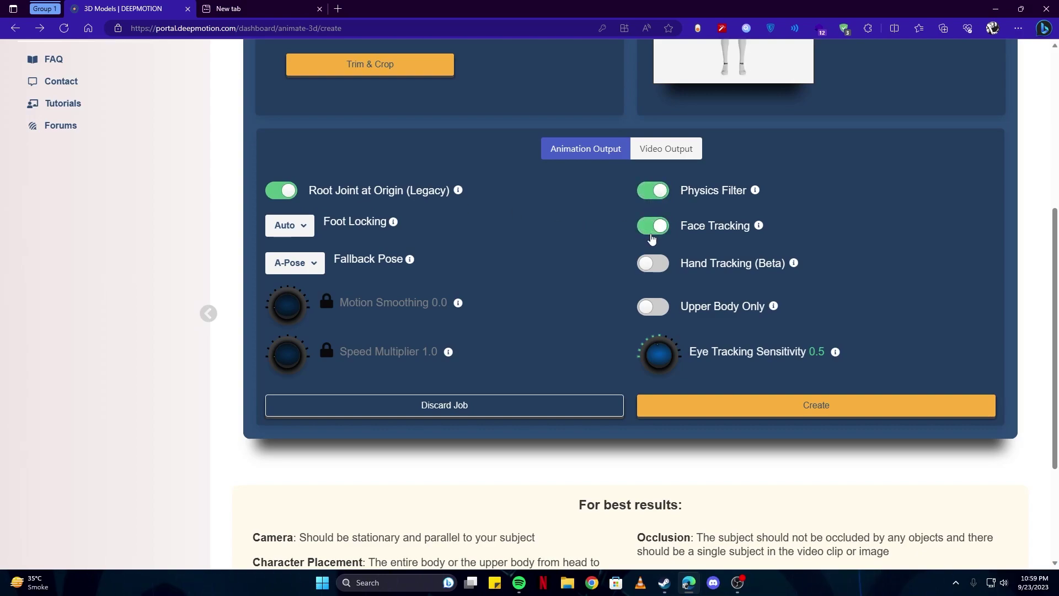
click(654, 274)
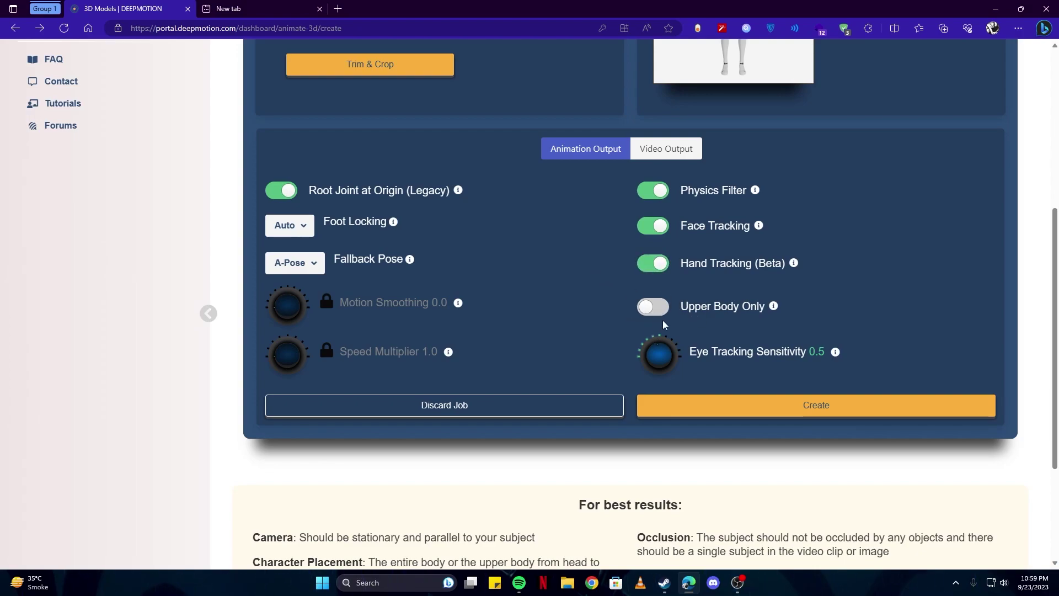
- Create the animation with the current video output settings, review the confirmation summary and start the job
click(642, 150)
scroll(607, 383, down, 2)
scroll(607, 383, up, 1)
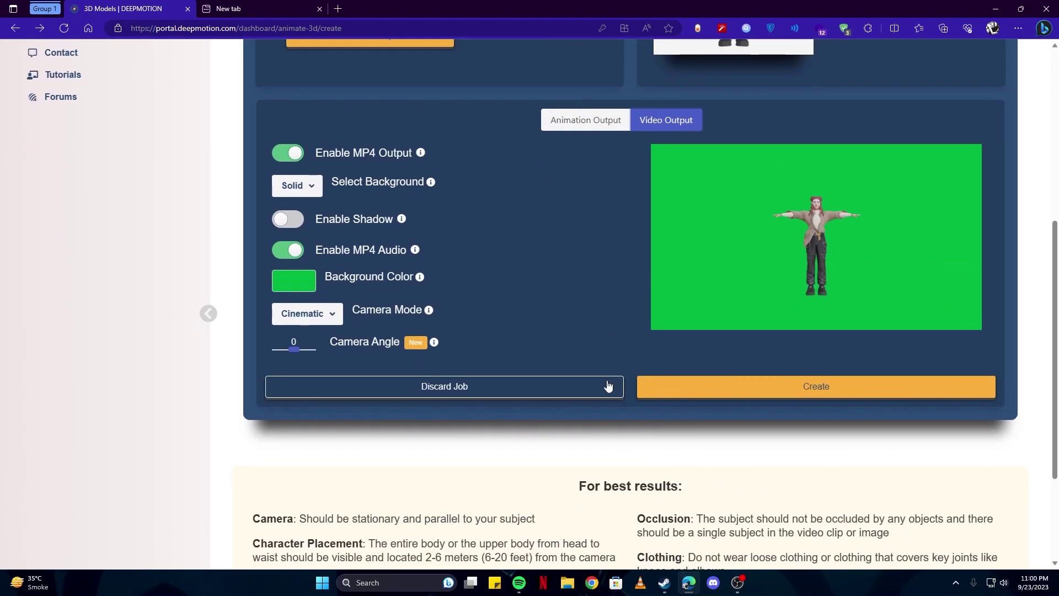
click(728, 388)
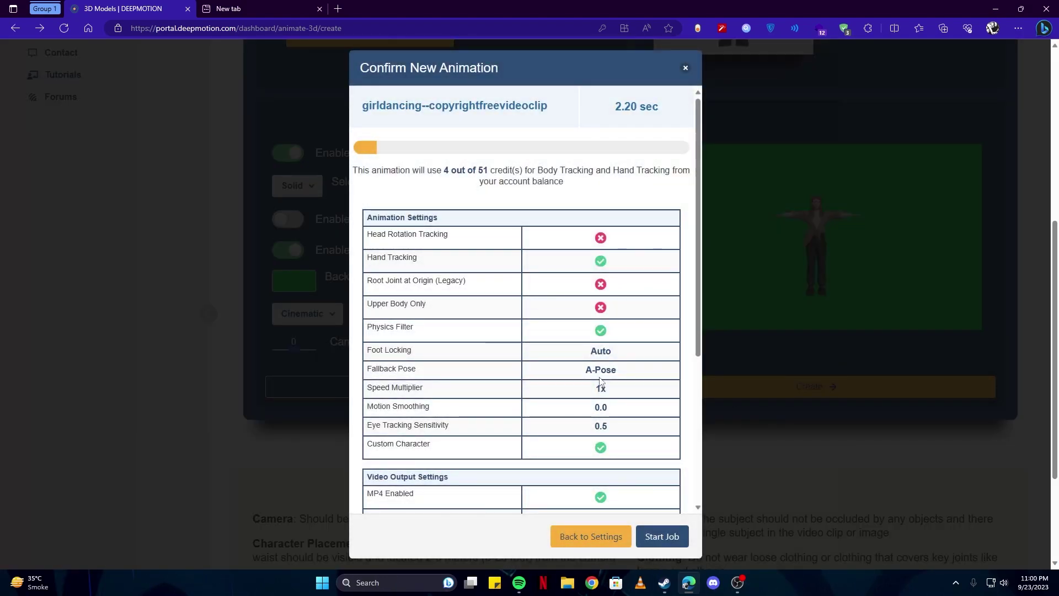
scroll(600, 375, down, 5)
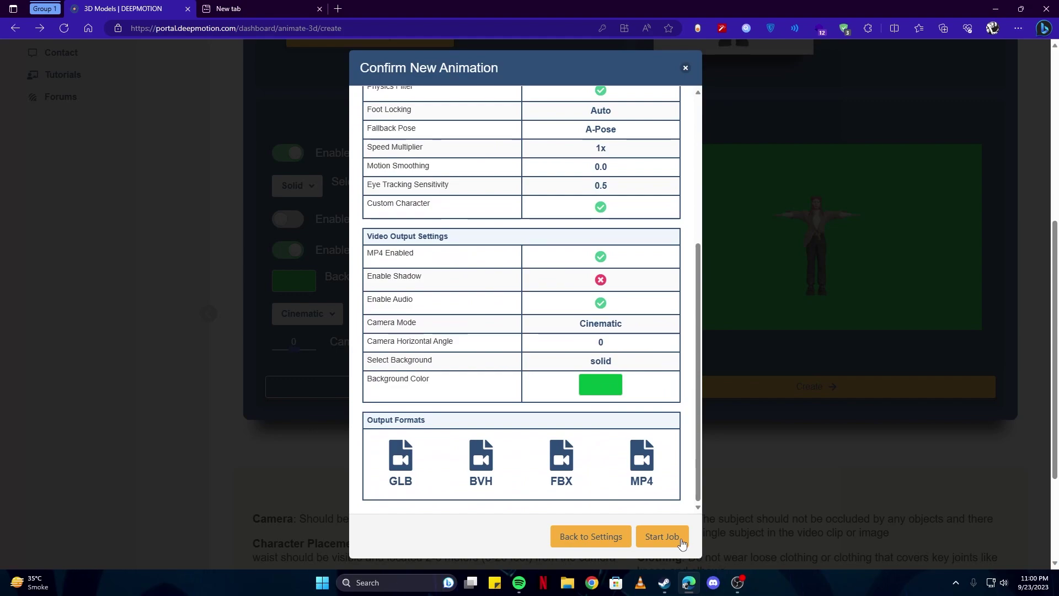
click(662, 536)
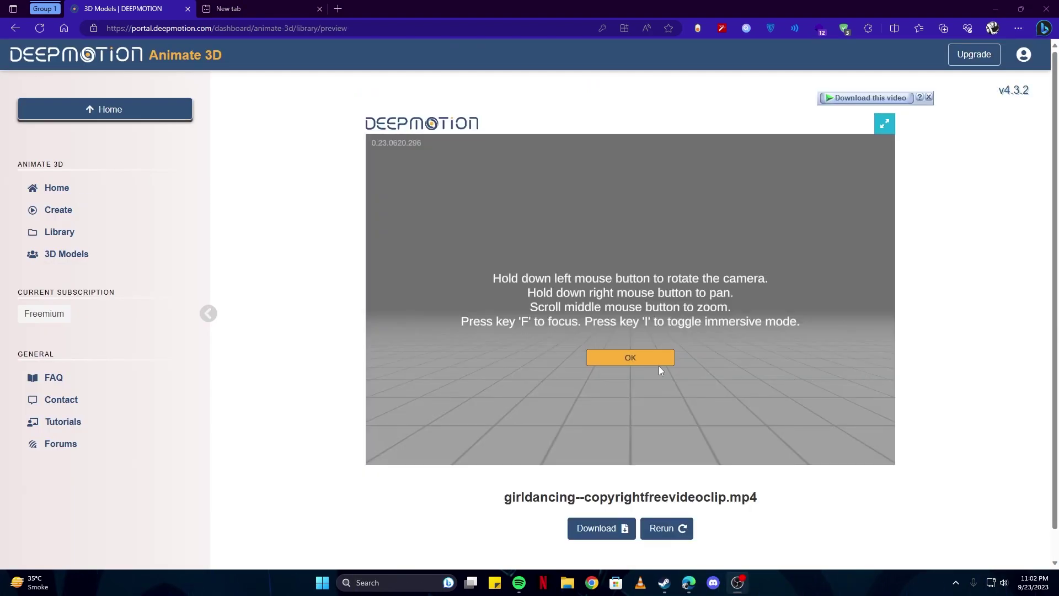
- Preview the generated avatar animation, pause it, and download it in MP4 format
click(640, 358)
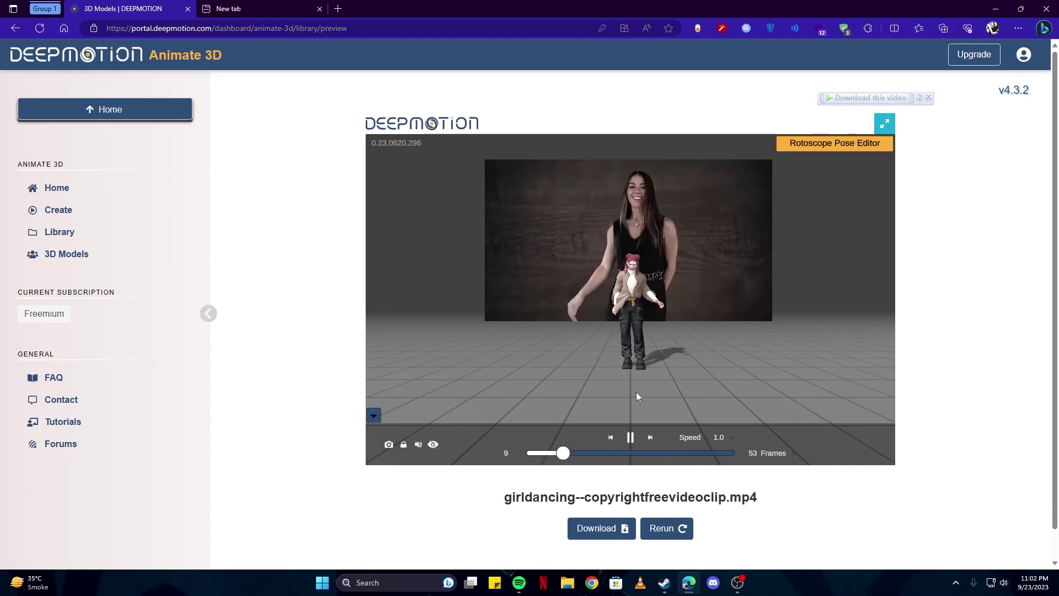
click(630, 440)
click(593, 532)
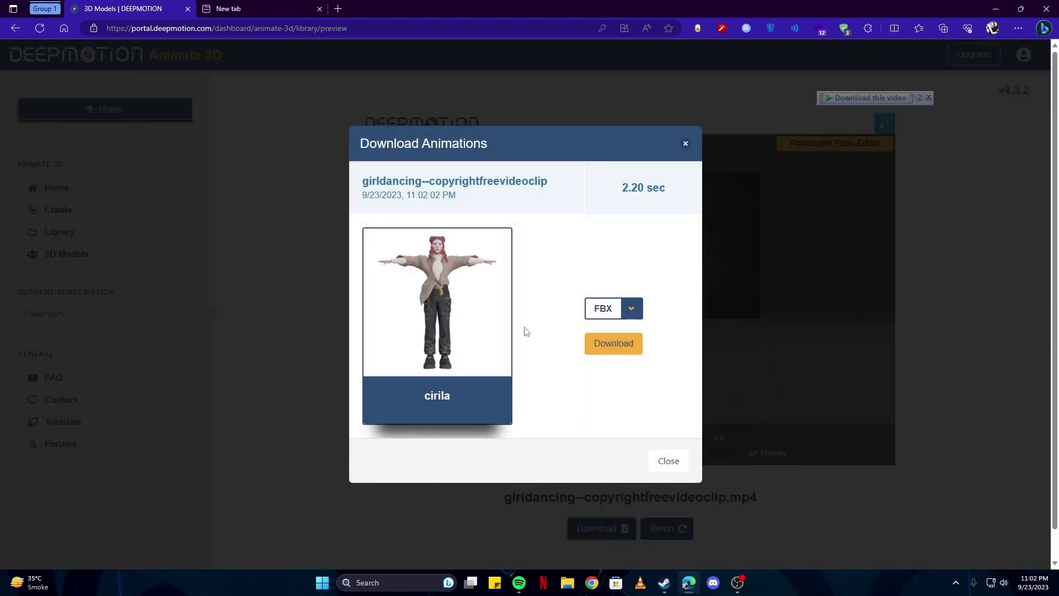
click(616, 313)
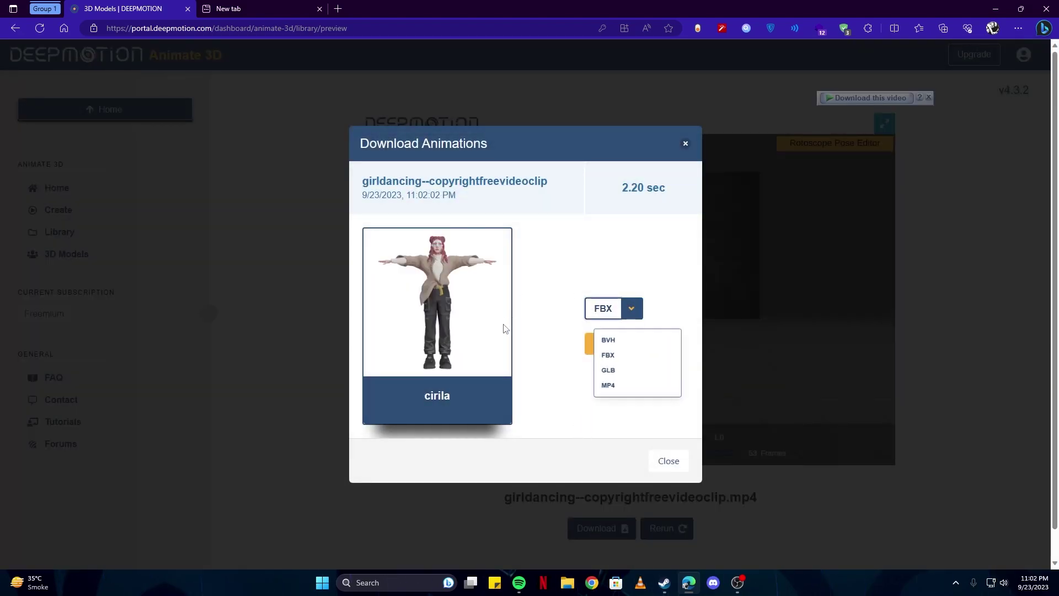
click(605, 394)
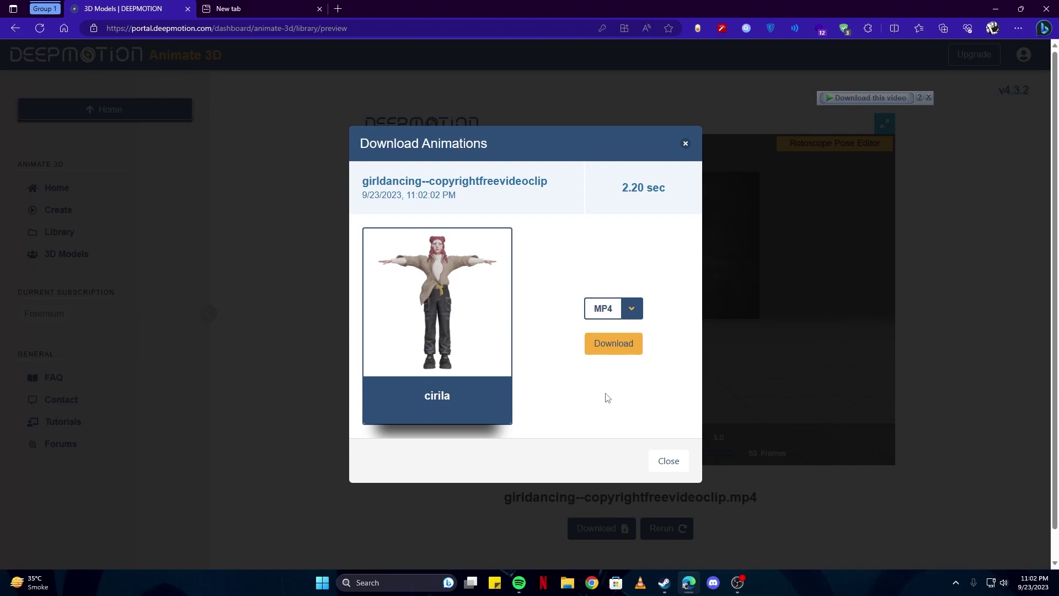
click(610, 346)
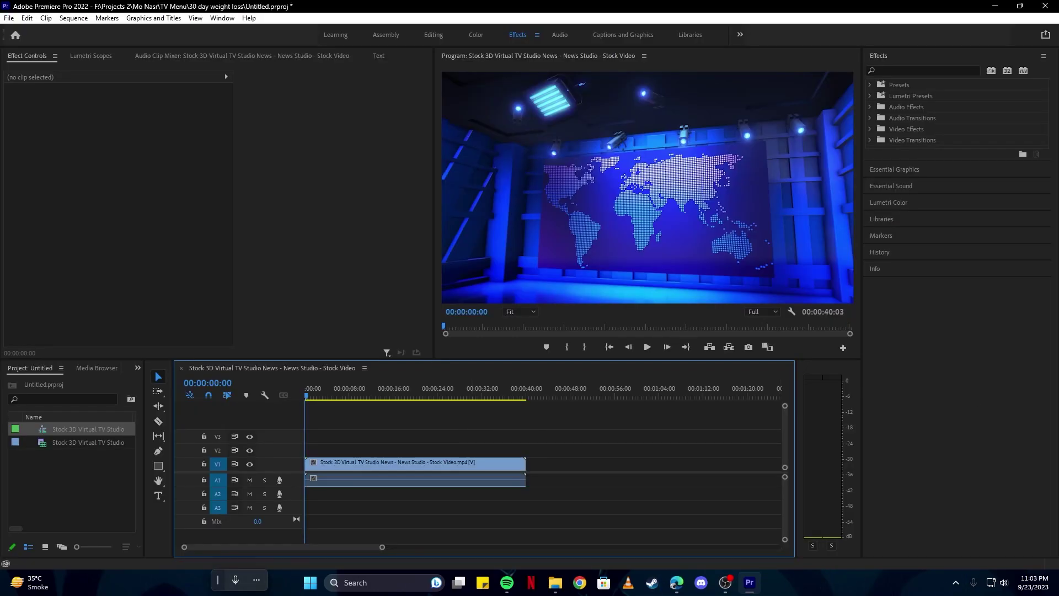
- In Adobe Premiere Pro, place the downloaded avatar animation at the start of track V2 above the TV studio clip and select it
drag(740, 361, 309, 453)
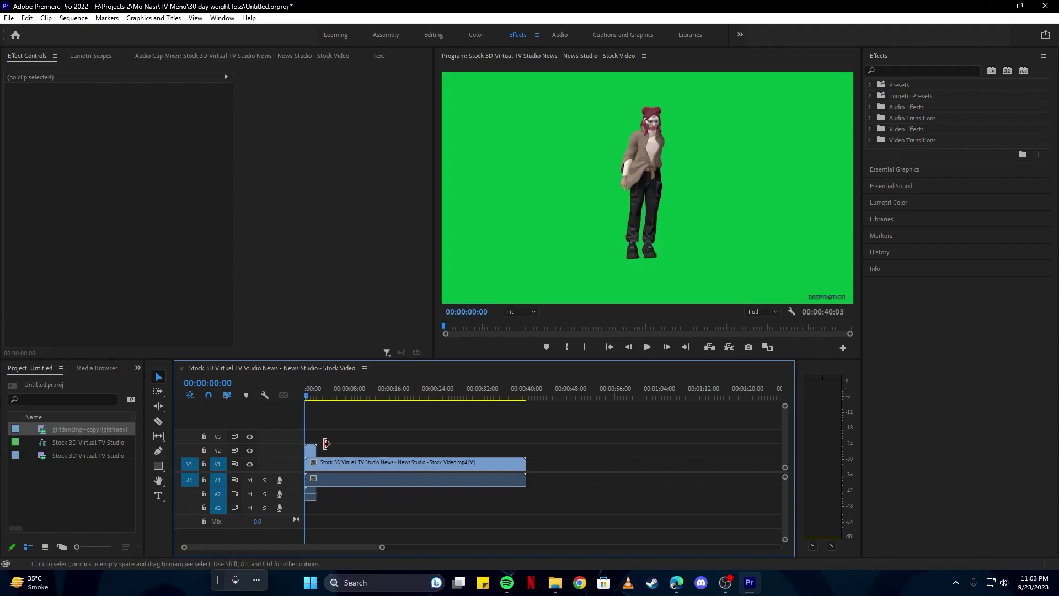
click(309, 451)
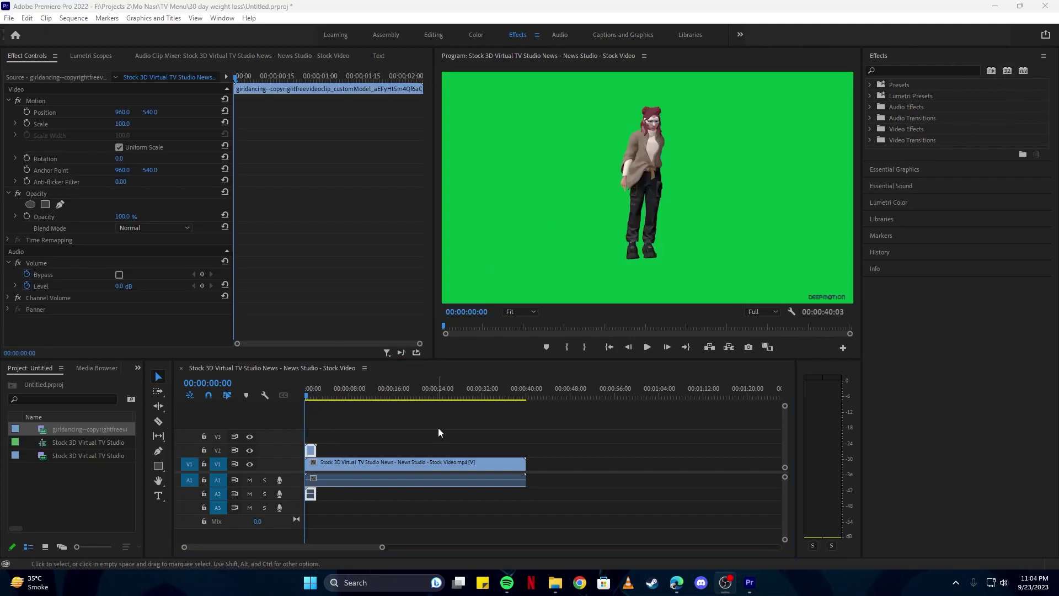
- Key out the avatar clip's green background with Ultra Key, and set the clip's scale to 74 and vertical position to 888
click(893, 67)
text(ultra key)
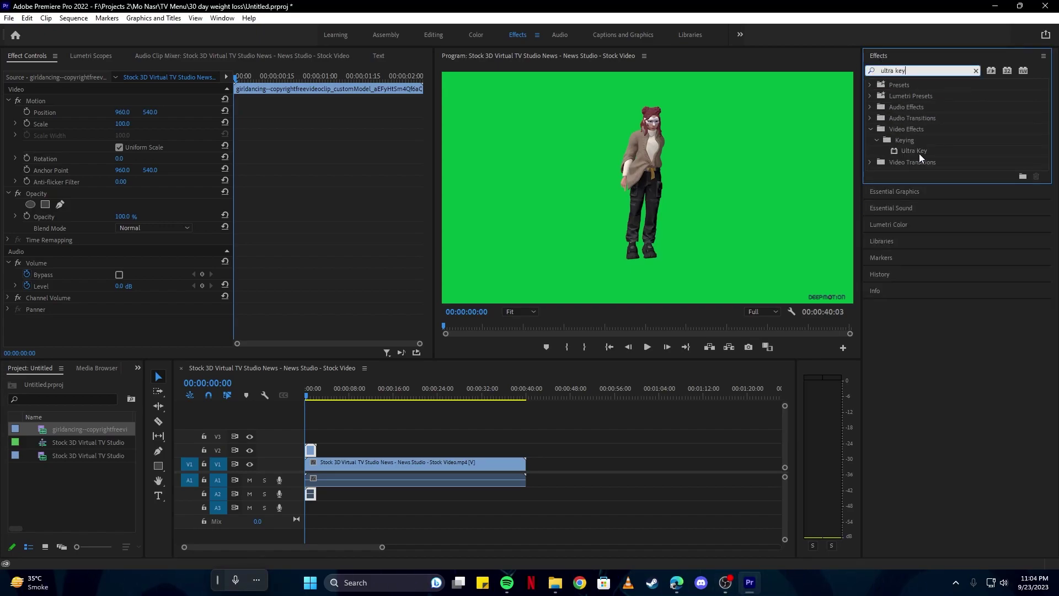
drag(918, 153, 311, 450)
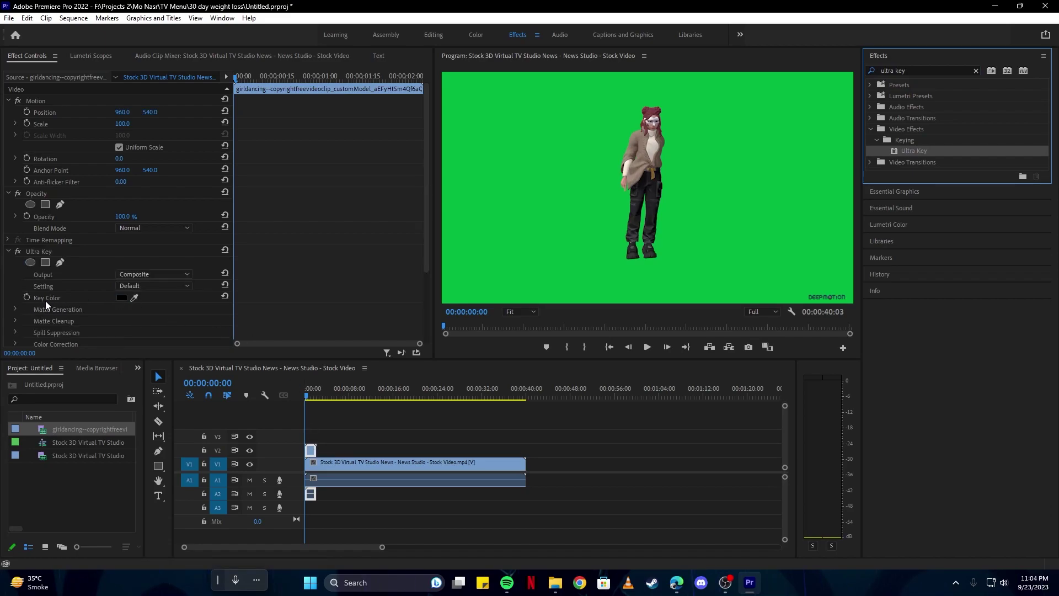
click(135, 299)
click(570, 211)
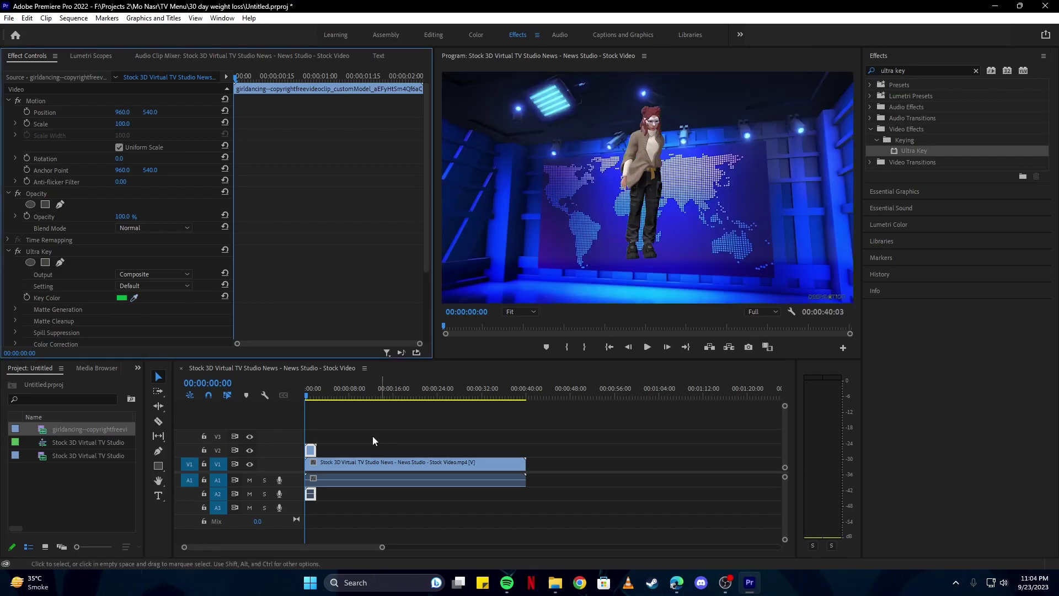
drag(150, 112, 213, 112)
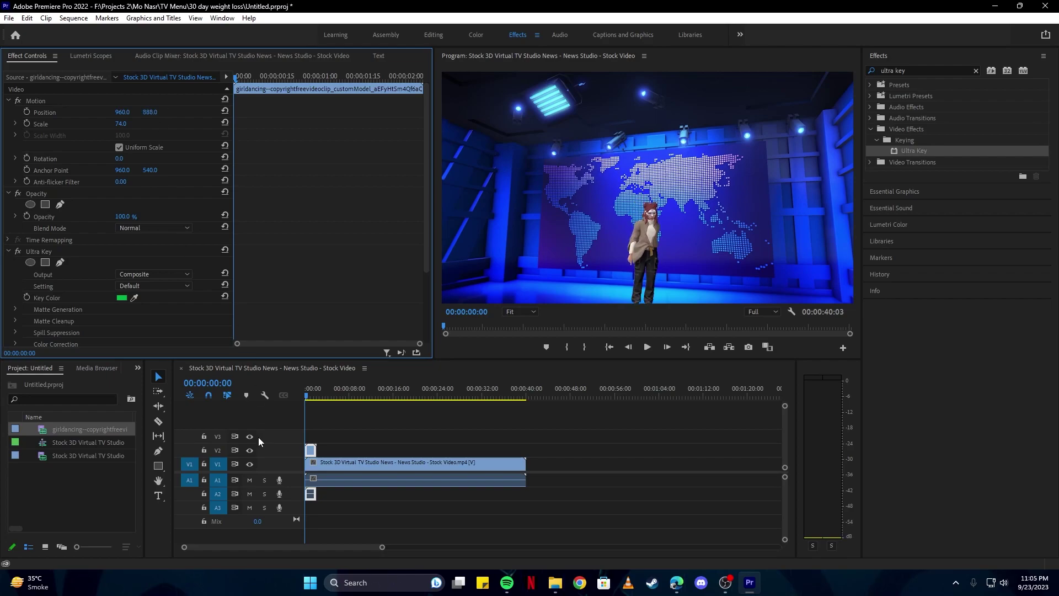
- Add two copies of the avatar clip end to end after the original on track V2 and play the sequence
drag(311, 450, 356, 450)
mouse_move(356, 450)
mouse_down()
mouse_move(323, 450)
mouse_move(362, 452)
mouse_move(336, 451)
mouse_up()
click(334, 451)
click(386, 443)
key(space)
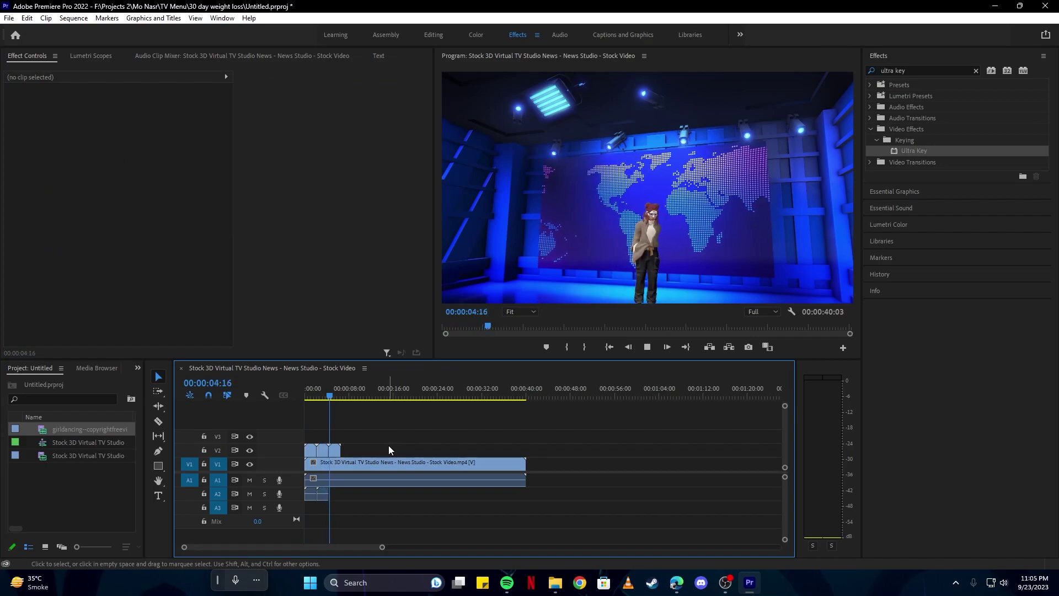
key(space)
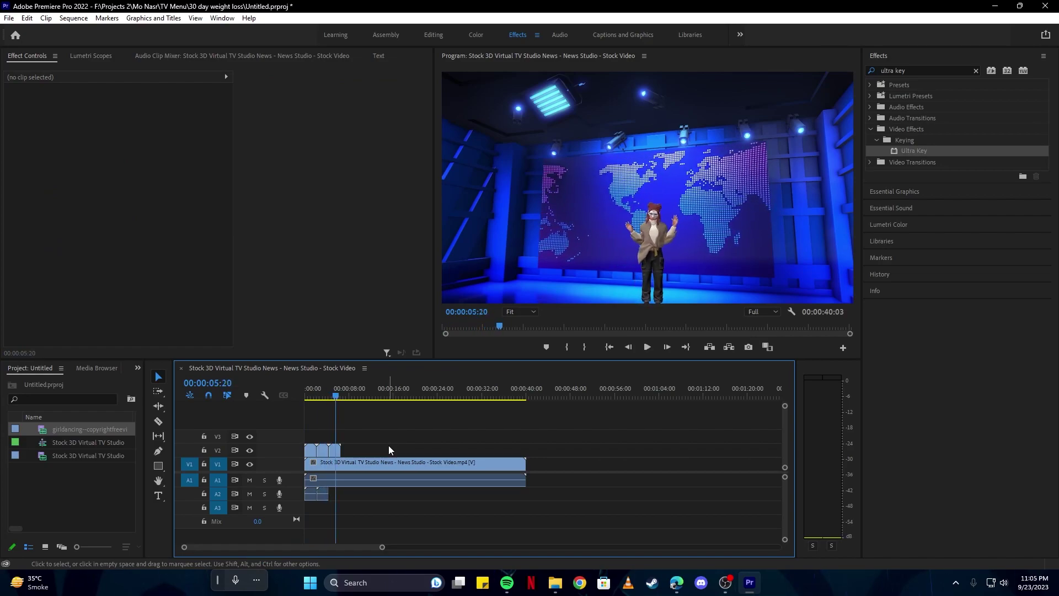